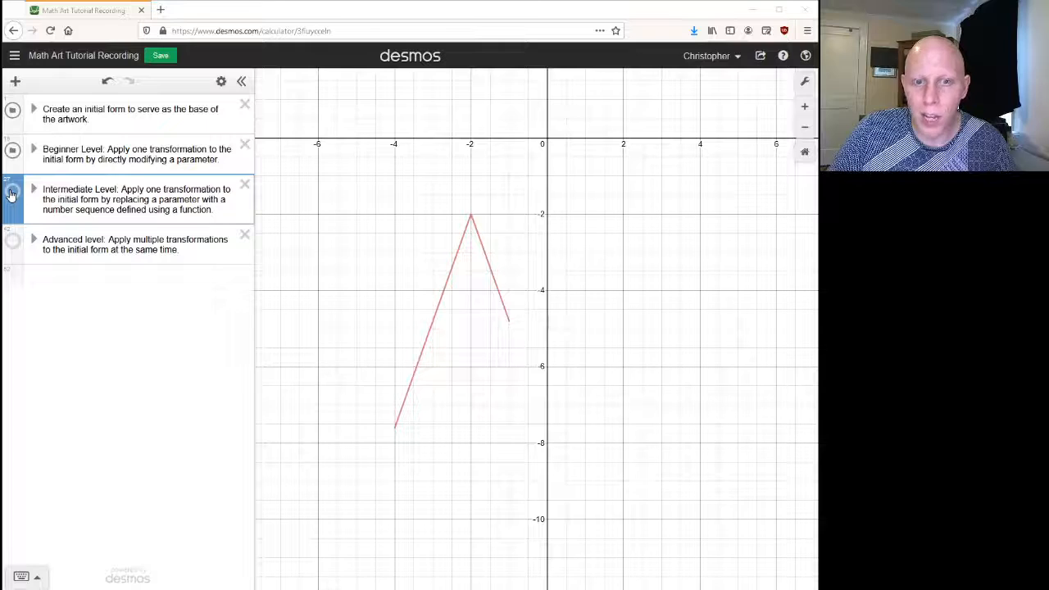
Show the Intermediate Level folder's graph and expand the Advanced level folder to read its instructions.
click(11, 194)
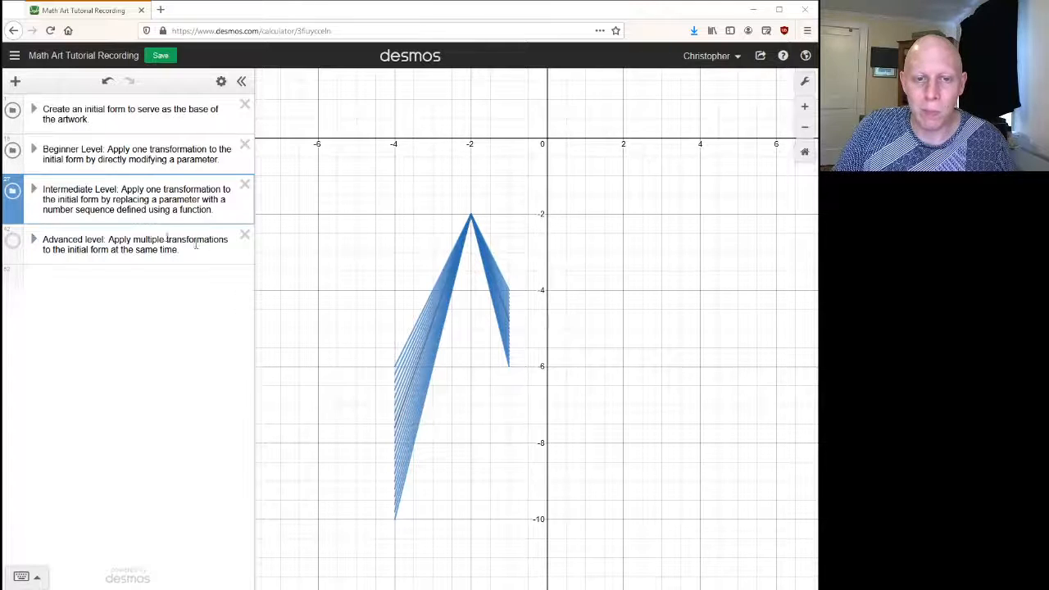
click(34, 240)
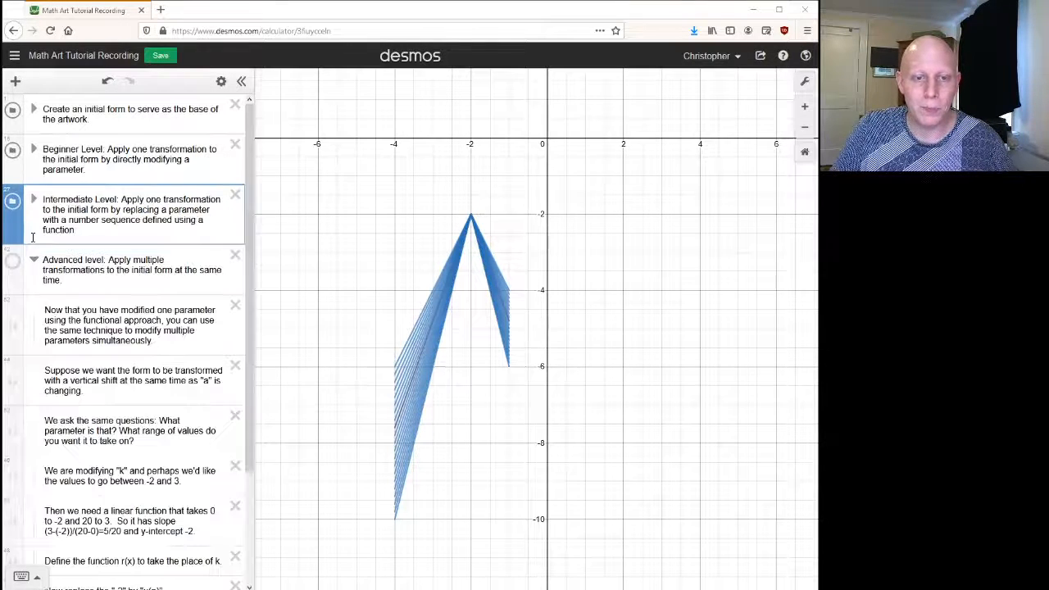
scroll(116, 253, down, 3)
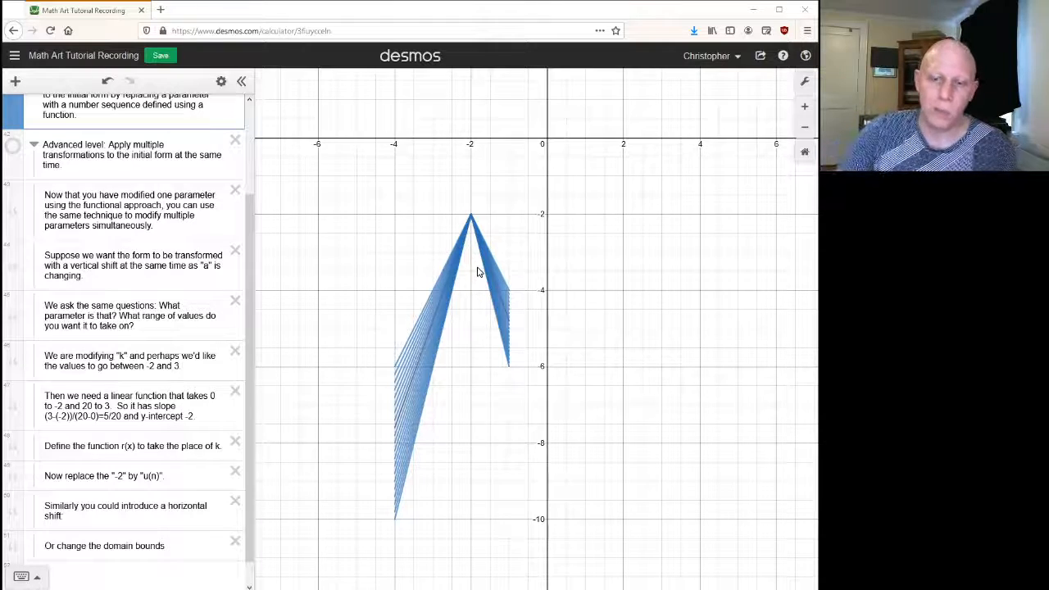
scroll(250, 334, up, 3)
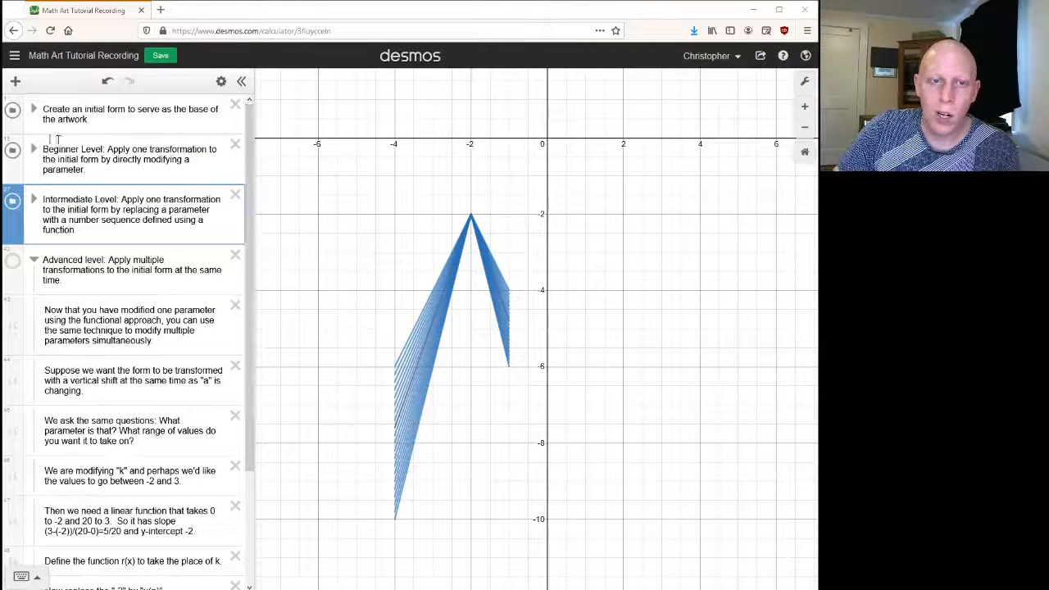
click(34, 152)
scroll(112, 236, down, 5)
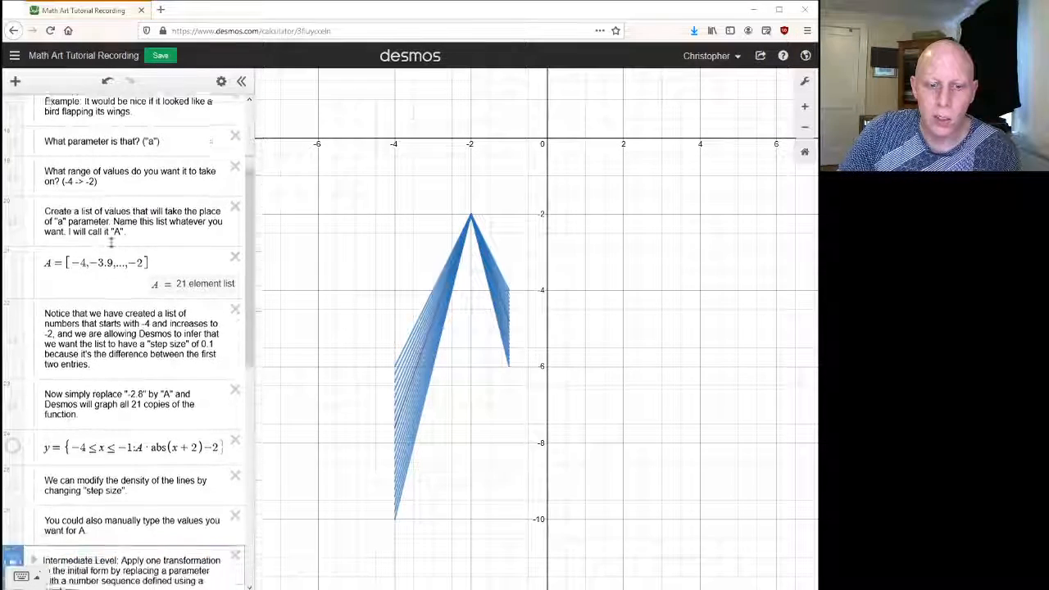
scroll(111, 236, up, 8)
click(34, 146)
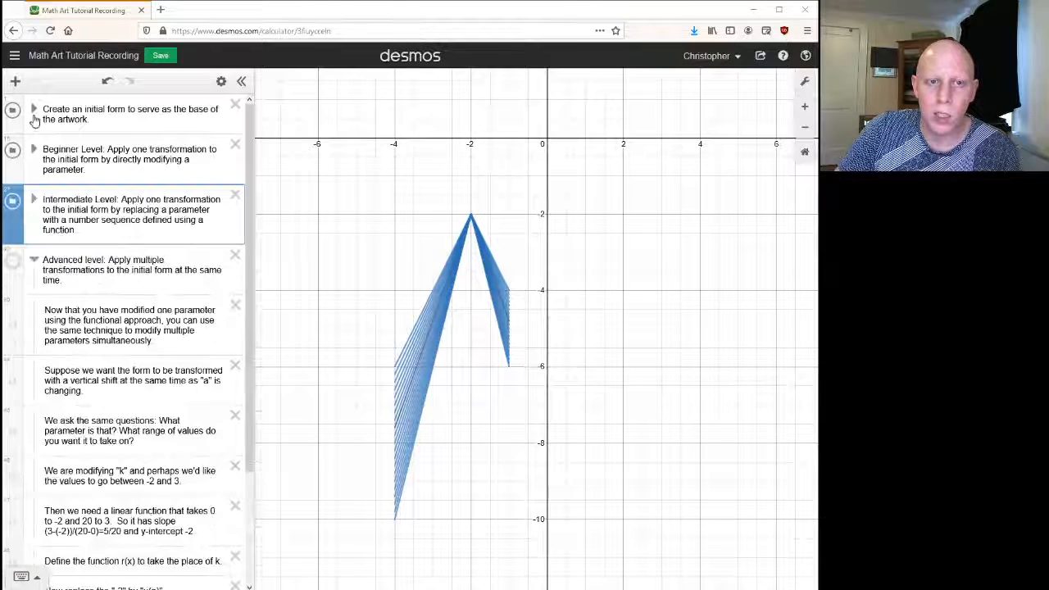
Expand the initial form folder, graph the parameter equation while setting slider a to -3.5 and slider k to 2, and hide it again.
click(34, 109)
drag(162, 245, 60, 245)
mouse_move(126, 464)
mouse_down()
mouse_move(141, 464)
mouse_move(117, 464)
mouse_move(164, 464)
mouse_move(100, 464)
mouse_move(181, 467)
mouse_move(123, 467)
mouse_up()
click(13, 244)
mouse_move(119, 327)
mouse_down()
mouse_move(150, 335)
mouse_move(120, 340)
mouse_move(115, 328)
mouse_up()
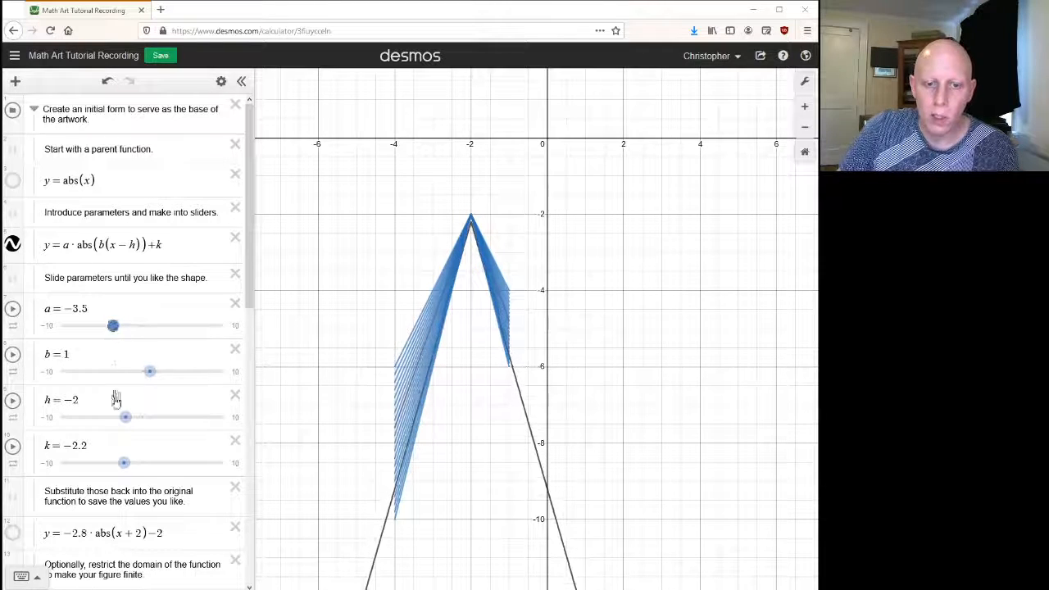
drag(129, 470, 158, 464)
click(12, 243)
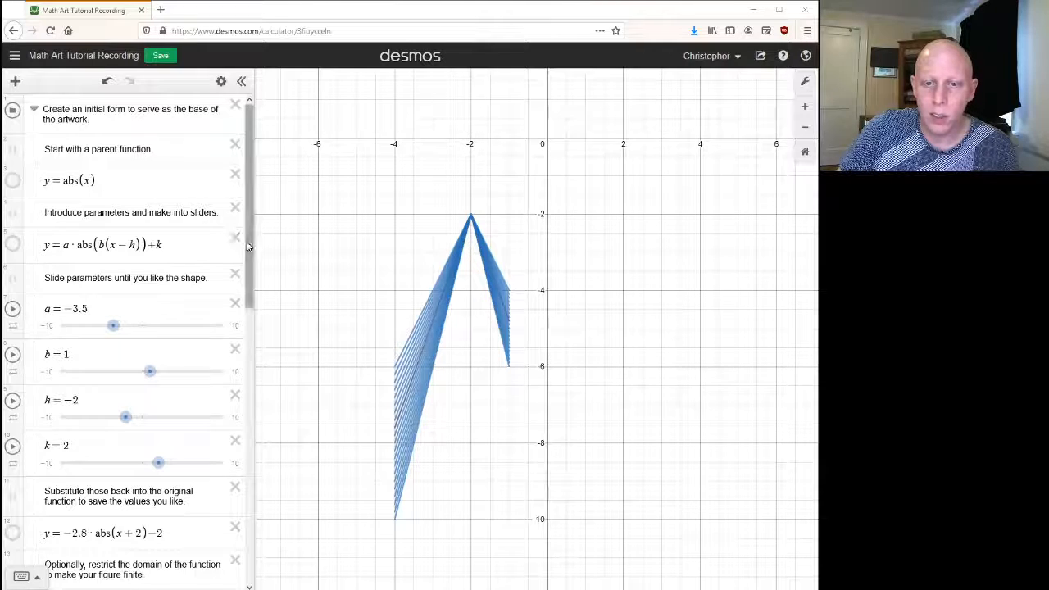
Insert a blank expression below the Advanced level note about defining r(x) to take the place of k.
drag(250, 252, 258, 520)
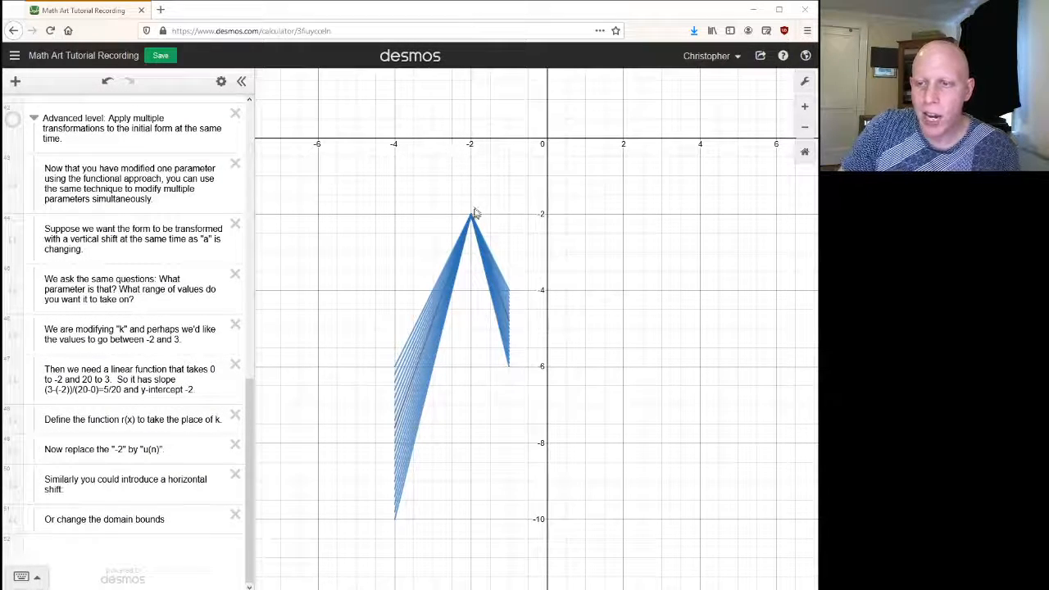
scroll(486, 240, down, 3)
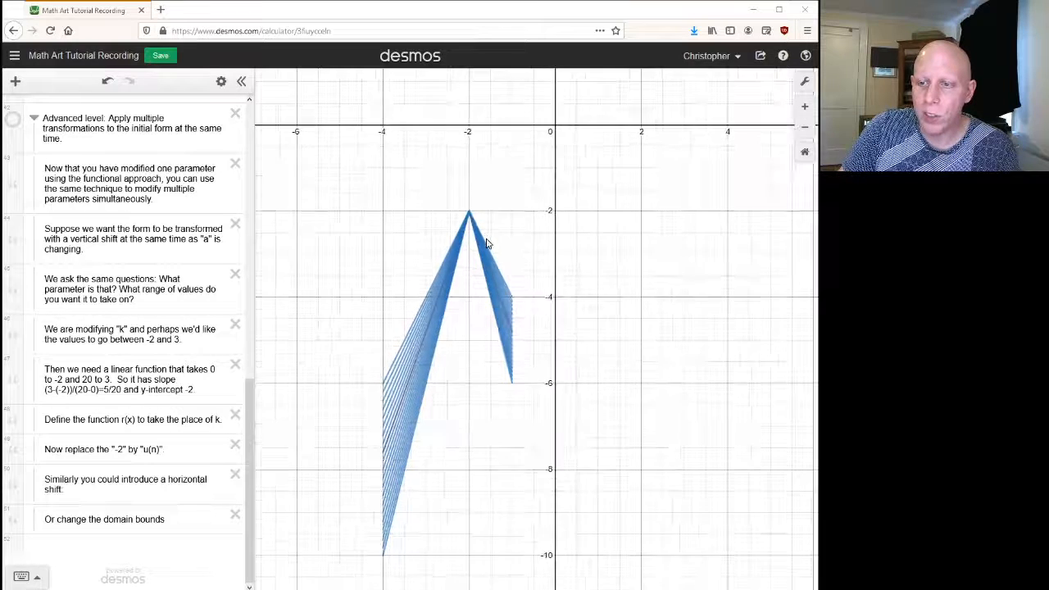
scroll(488, 246, down, 2)
drag(484, 143, 473, 248)
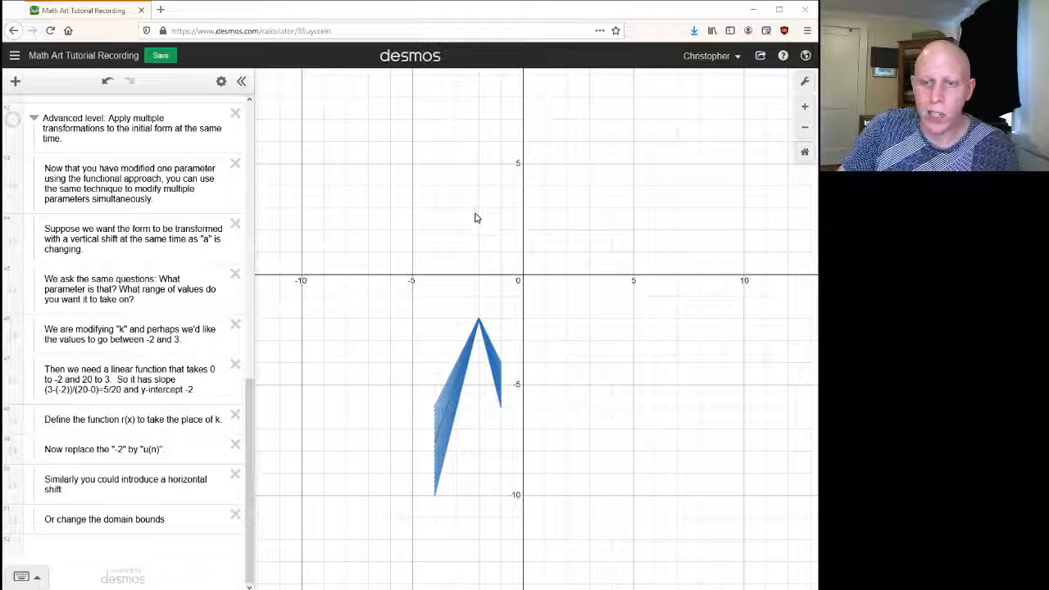
scroll(476, 306, up, 2)
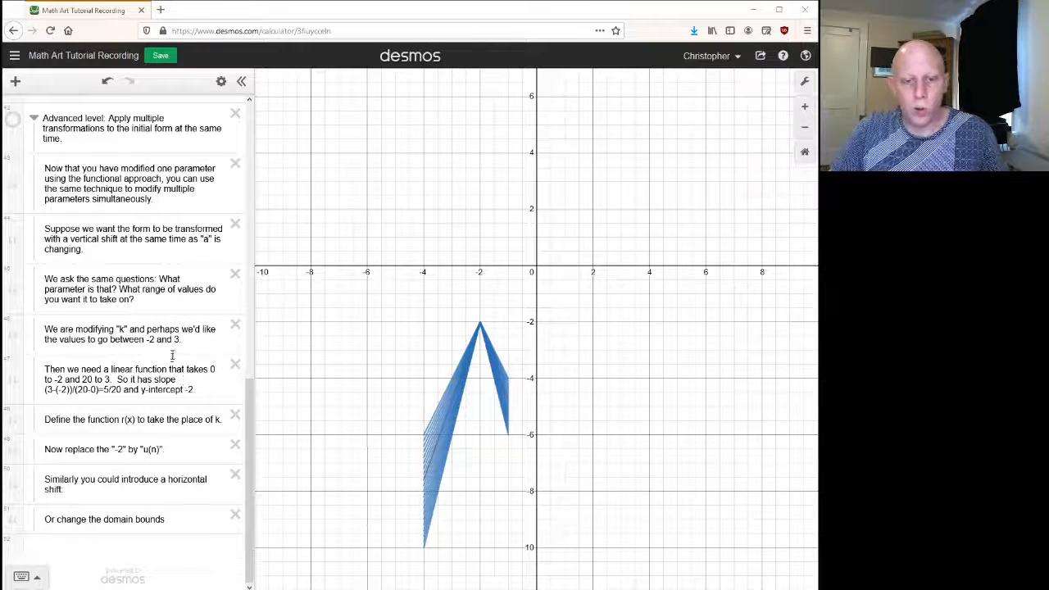
click(210, 386)
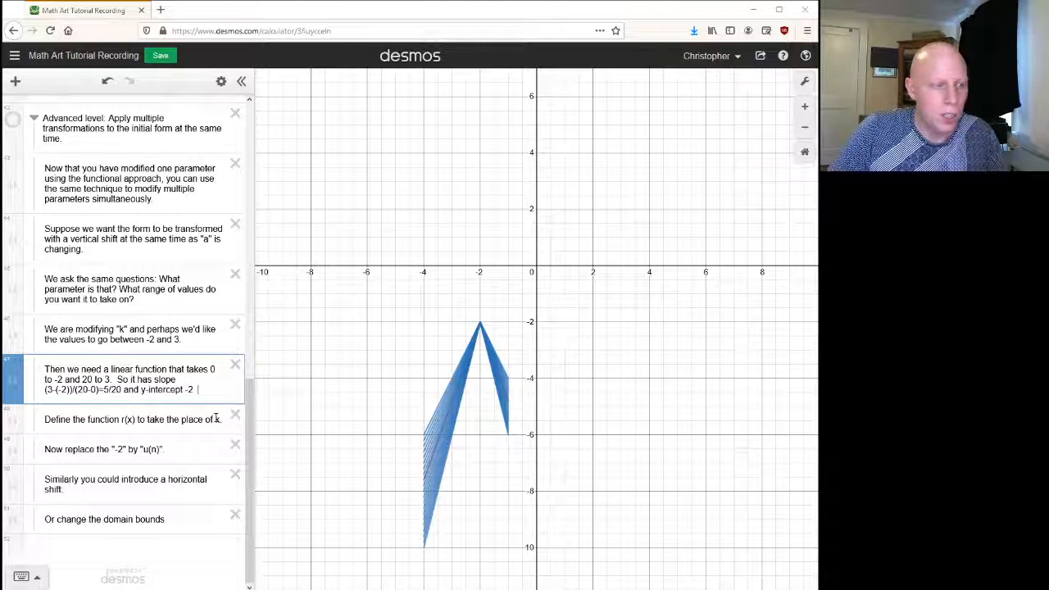
click(218, 419)
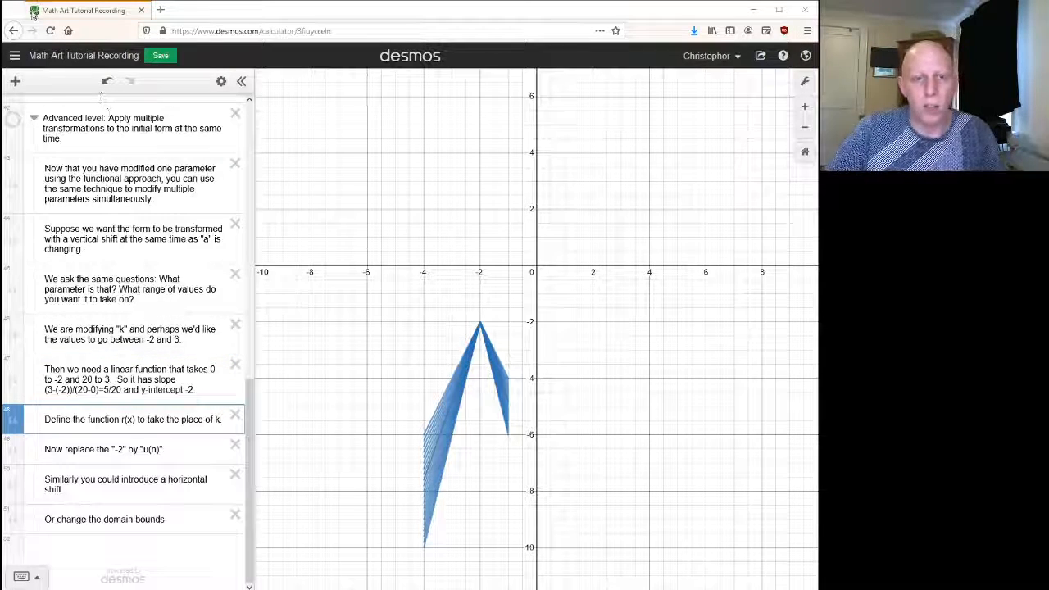
click(17, 80)
click(17, 112)
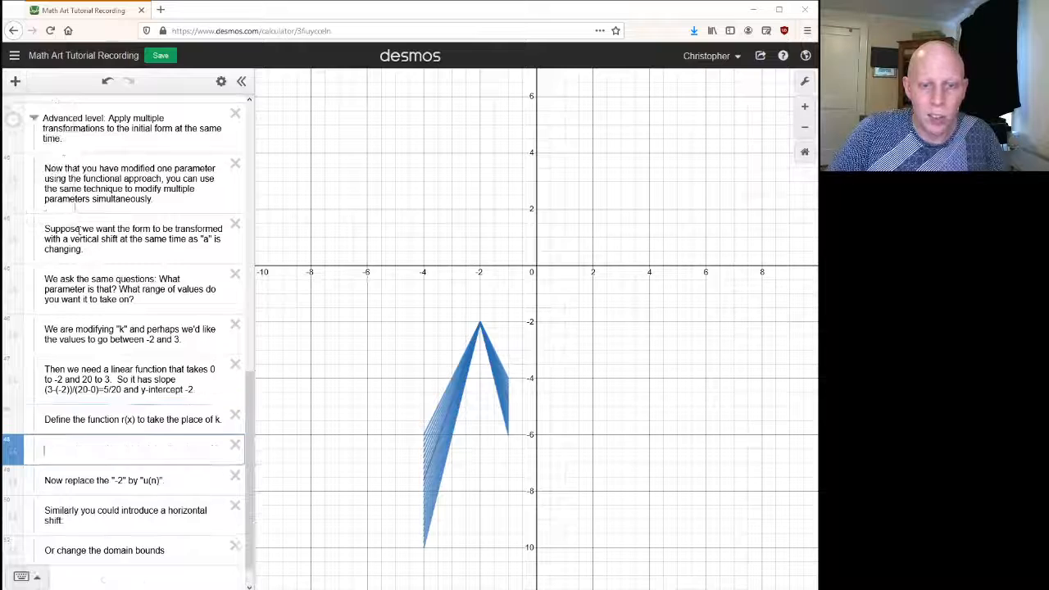
Define r(x) = (5/20)x - 2 in the blank expression and correct the following note to read "r(n)" instead of "u(n)".
text(r(x))
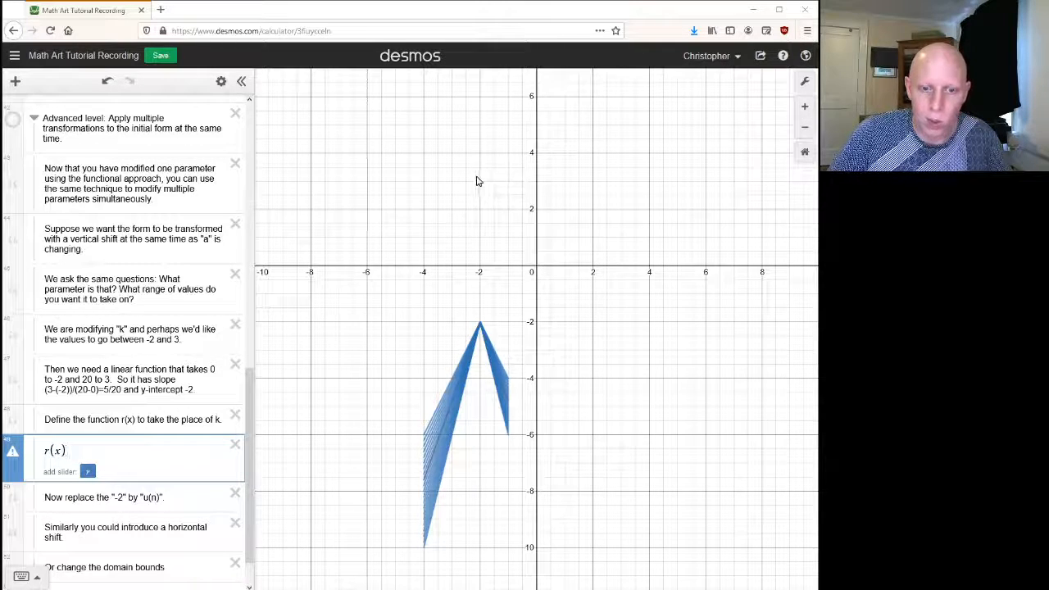
text(=)
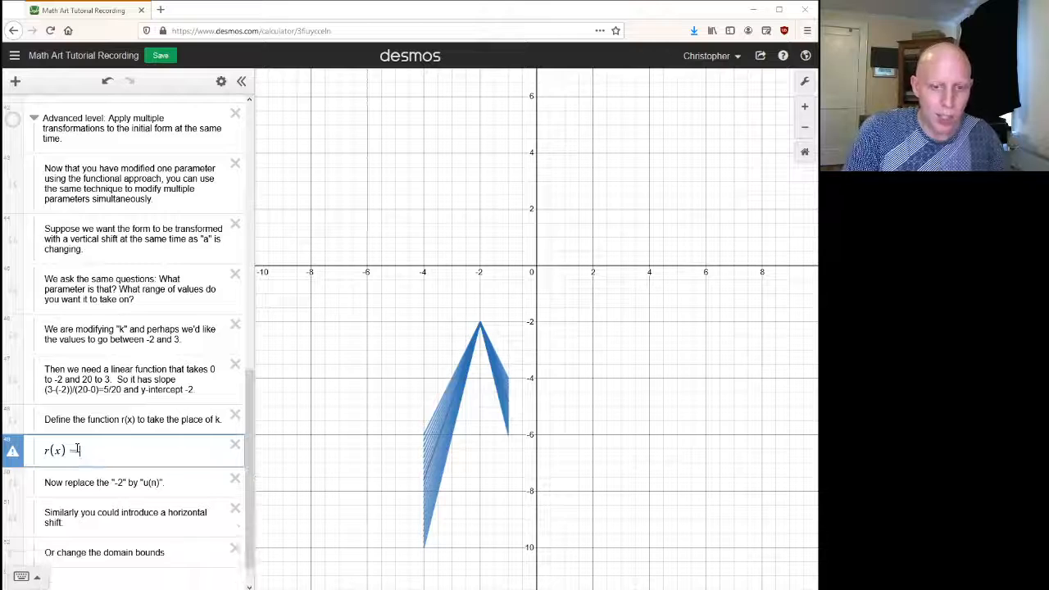
text(5)
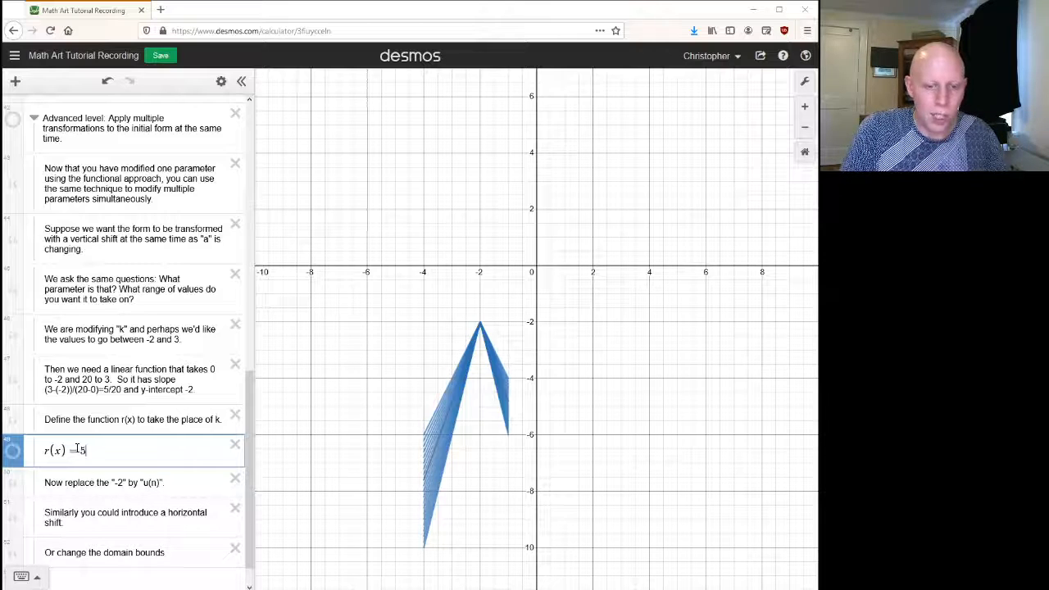
text(/20)
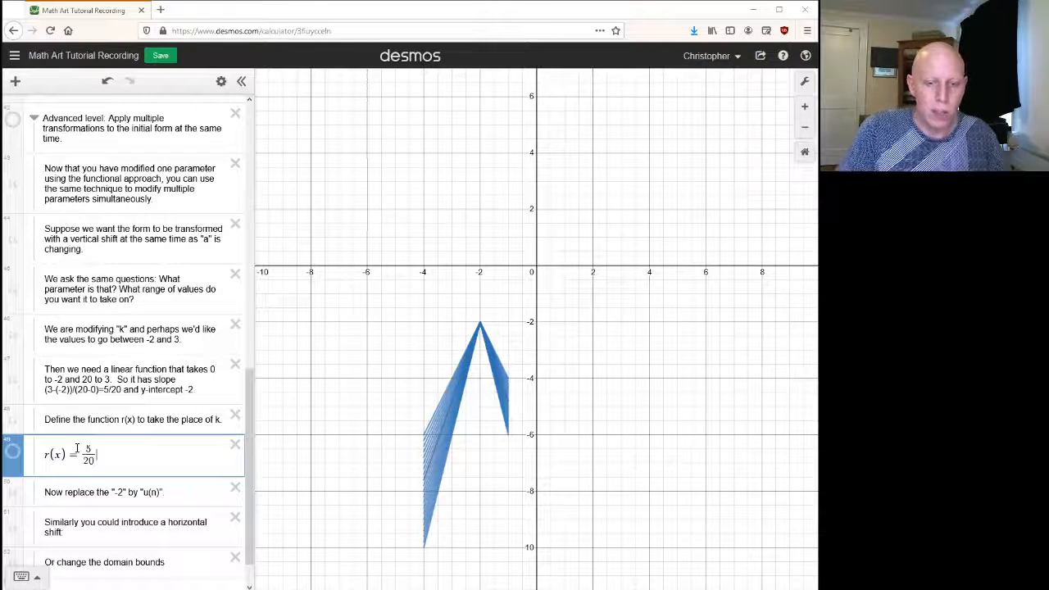
key(Right)
text(x)
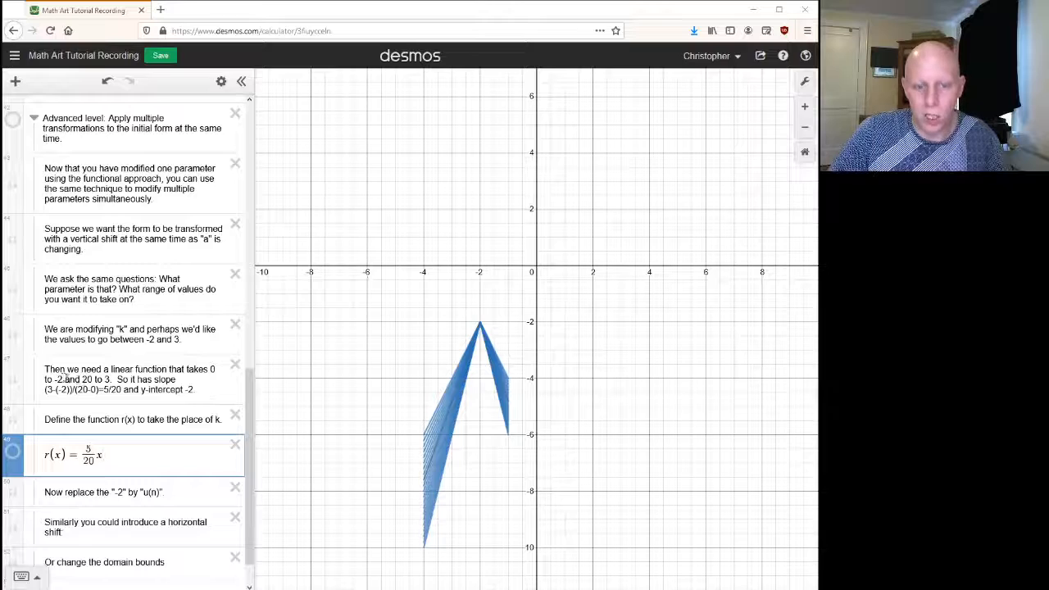
text(-2)
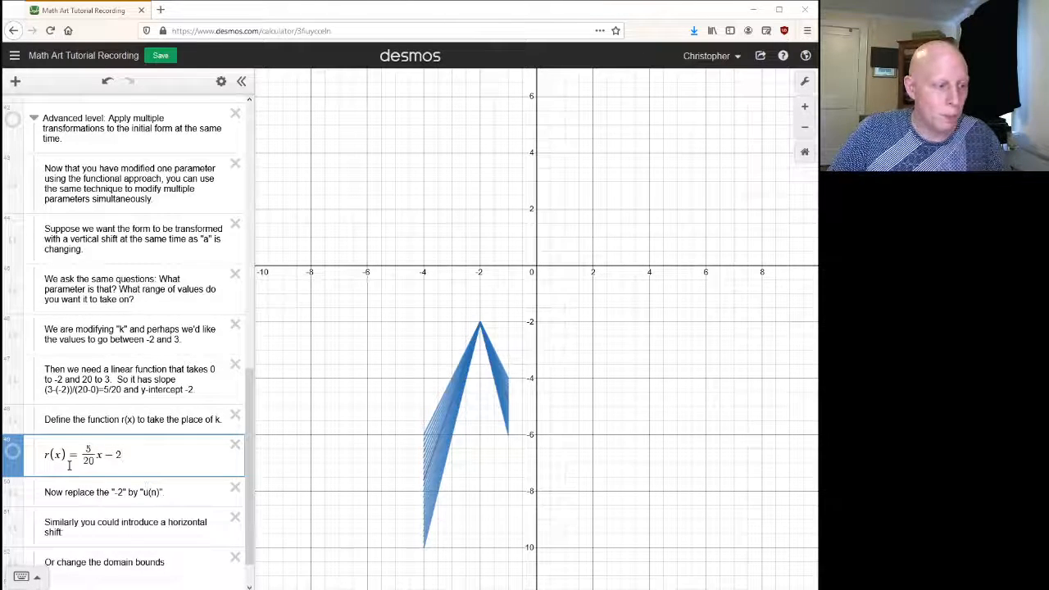
click(146, 492)
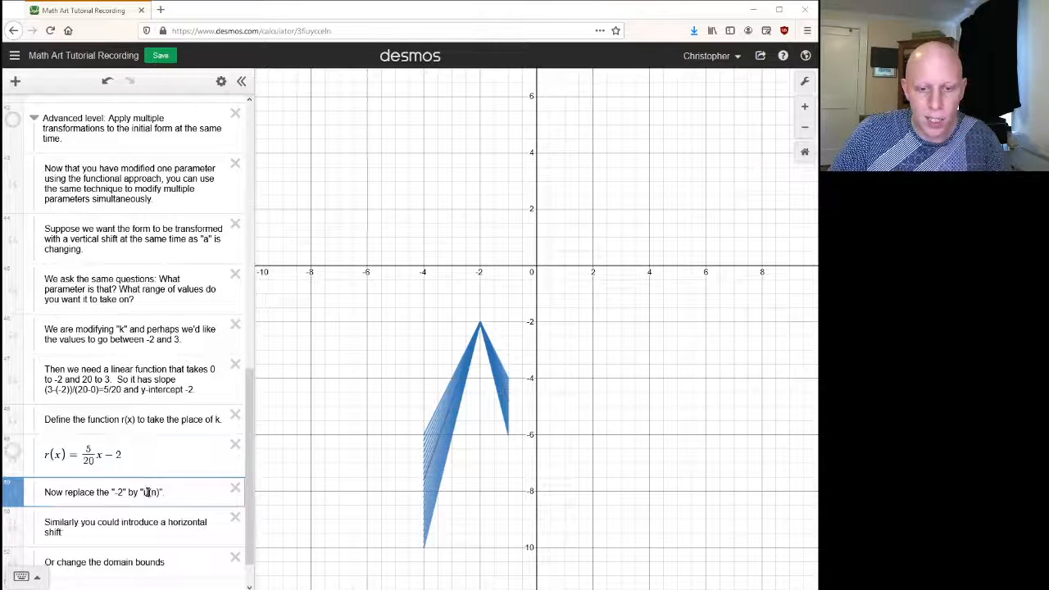
text(r)
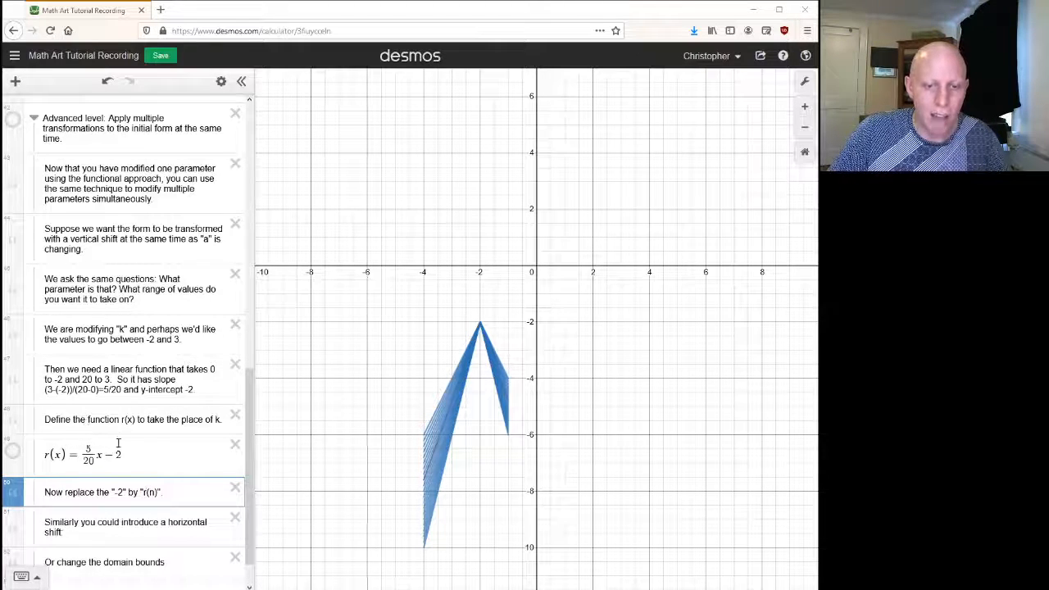
scroll(146, 358, up, 1)
scroll(145, 358, up, 3)
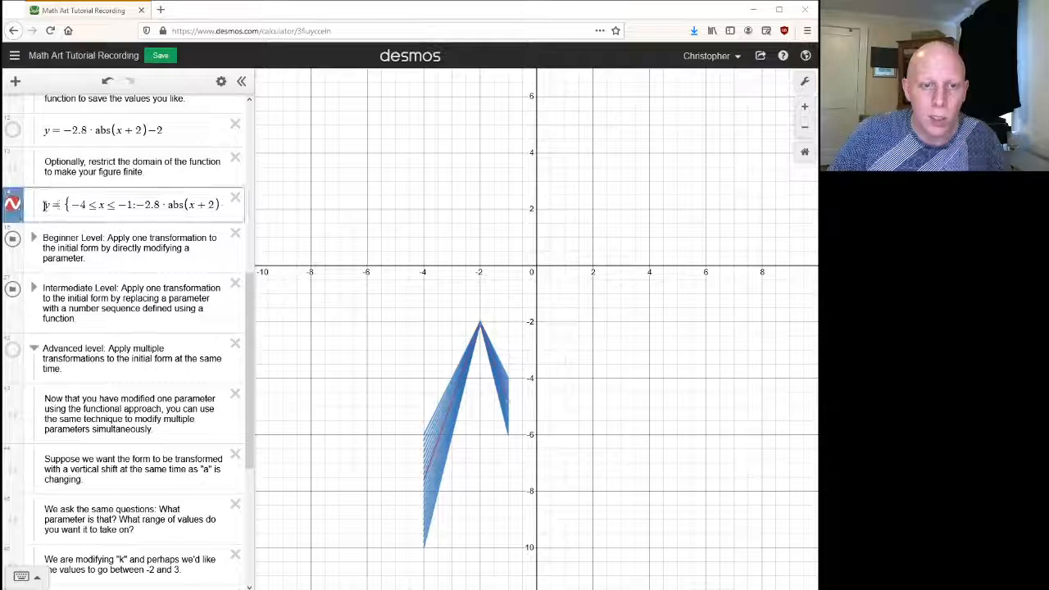
drag(48, 205, 174, 207)
scroll(76, 305, up, 3)
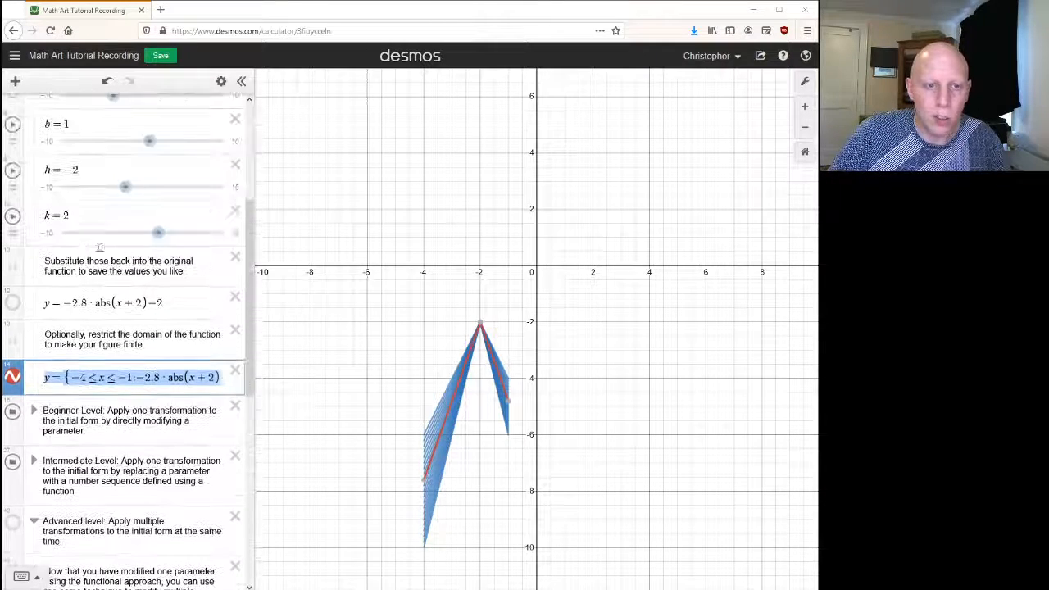
scroll(76, 305, down, 8)
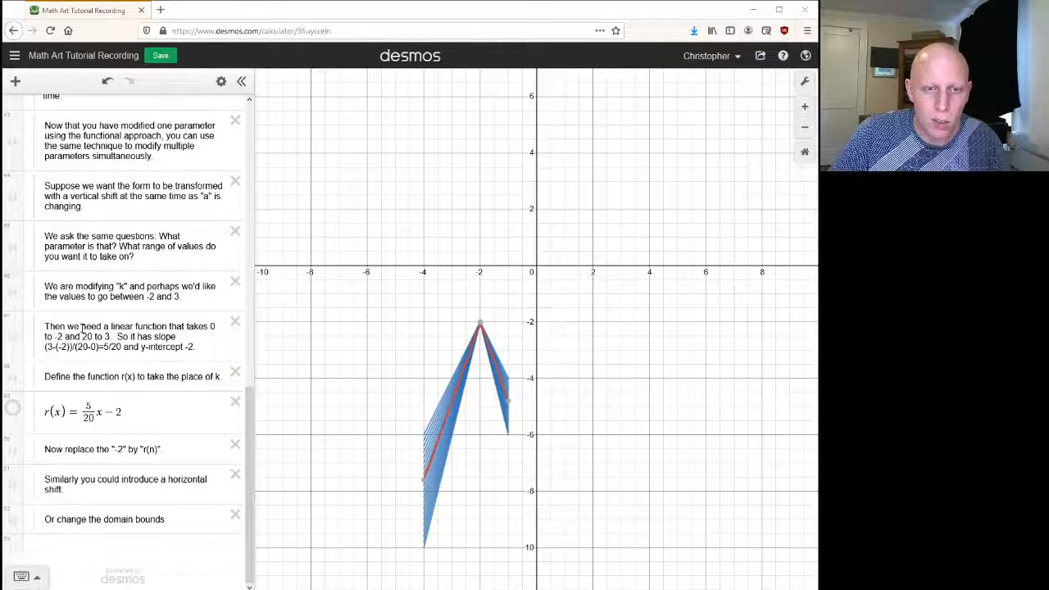
scroll(68, 226, up, 2)
Copy the Intermediate Level equation y = {-4≤x≤-1: s(n)·abs(x+2)-2} into a new expression below the note about replacing "-2".
click(33, 130)
scroll(115, 319, down, 5)
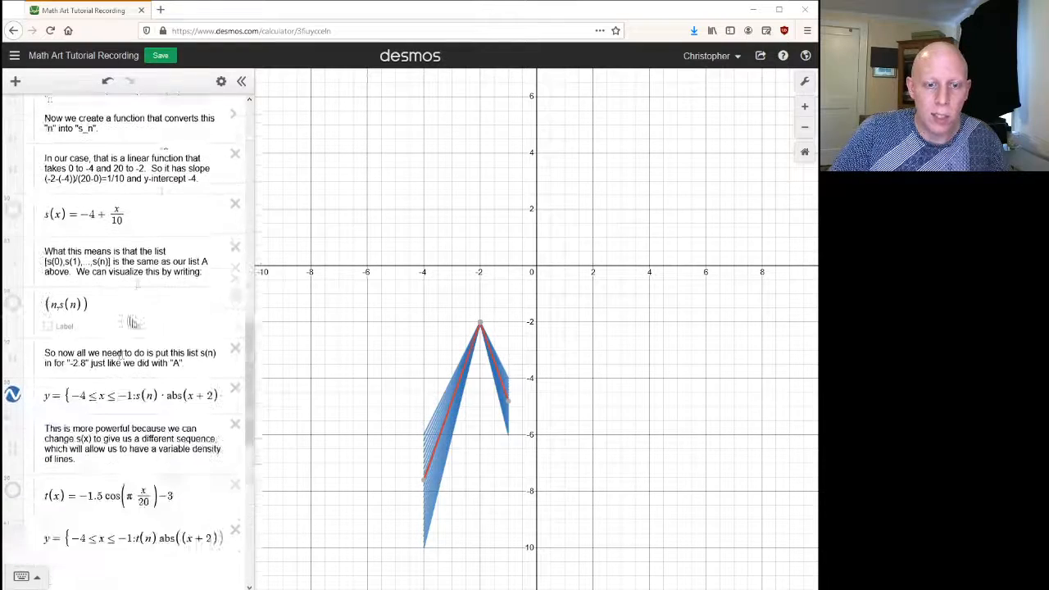
scroll(114, 320, up, 2)
drag(45, 246, 231, 252)
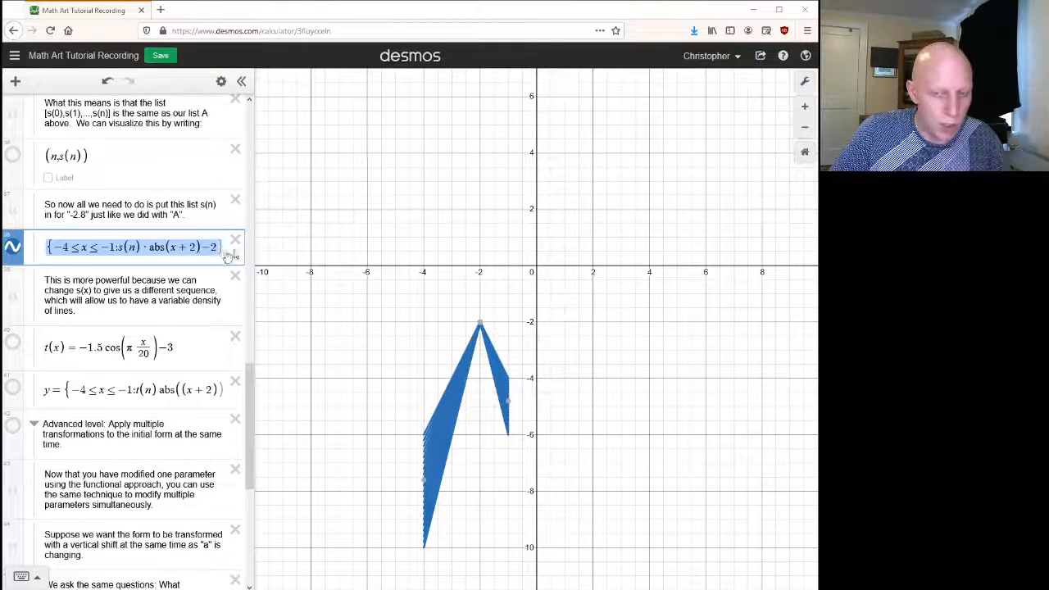
scroll(133, 296, down, 3)
scroll(123, 328, down, 3)
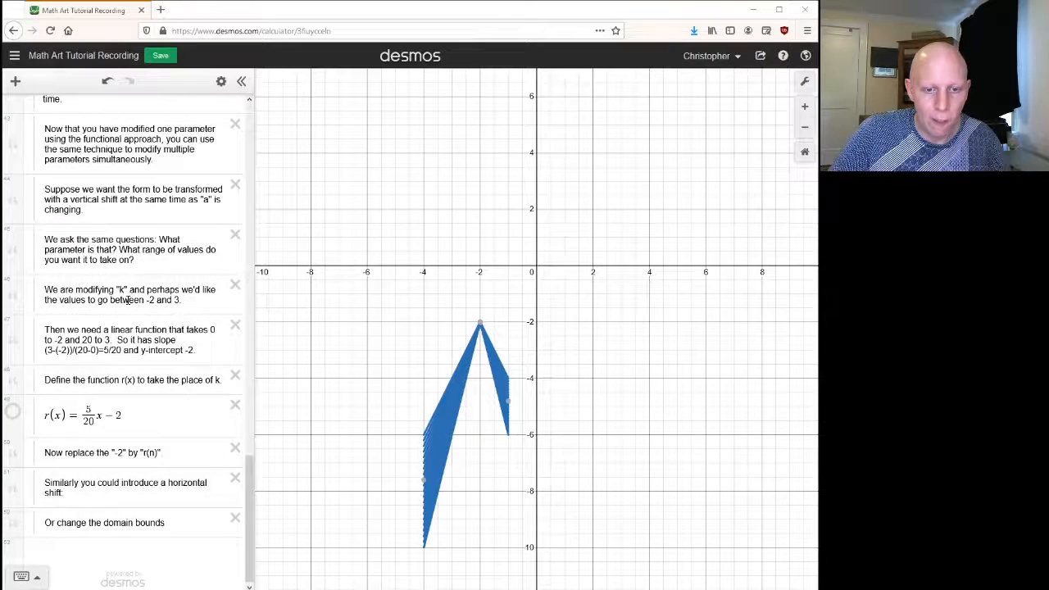
click(168, 449)
click(14, 81)
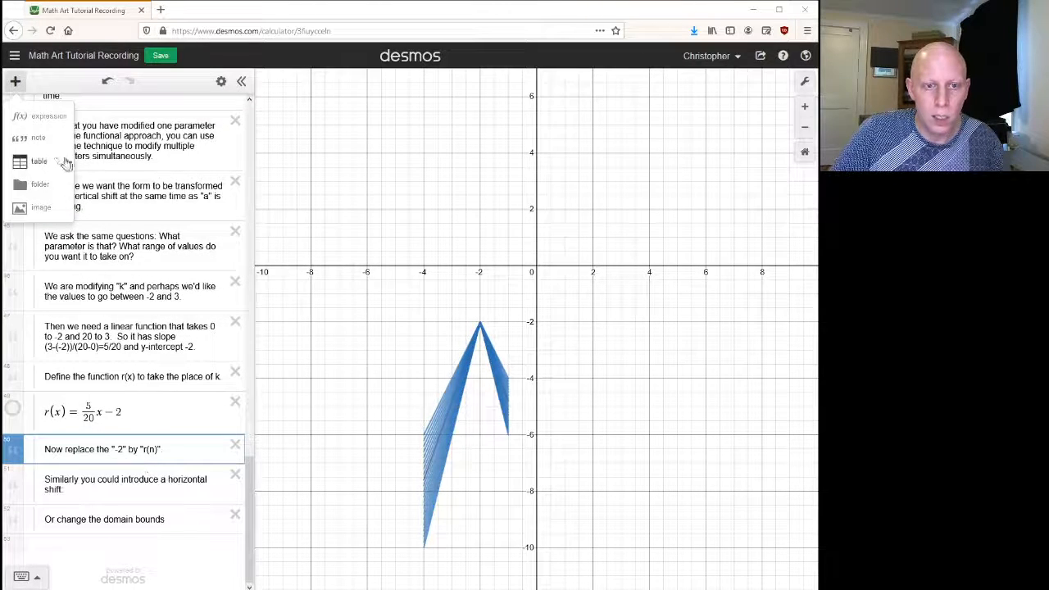
click(49, 117)
text({-4≤x≤-1:s(n)·abs(x+2)-2})
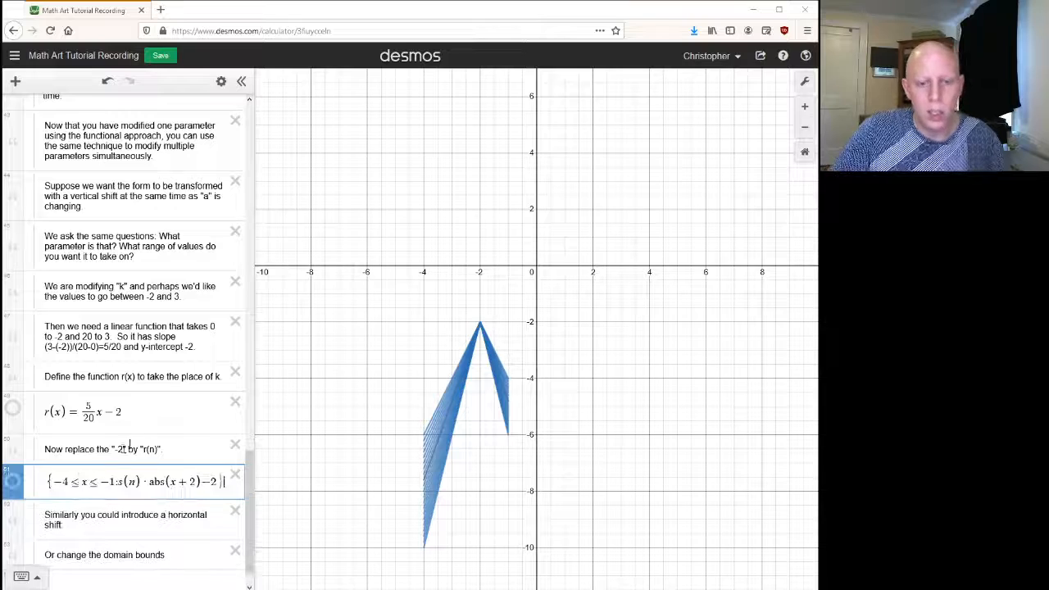
Check the -2 term in the copied Advanced level equation and hide the original s(n) graph in the Intermediate Level folder.
scroll(109, 490, down, 1)
key(Home)
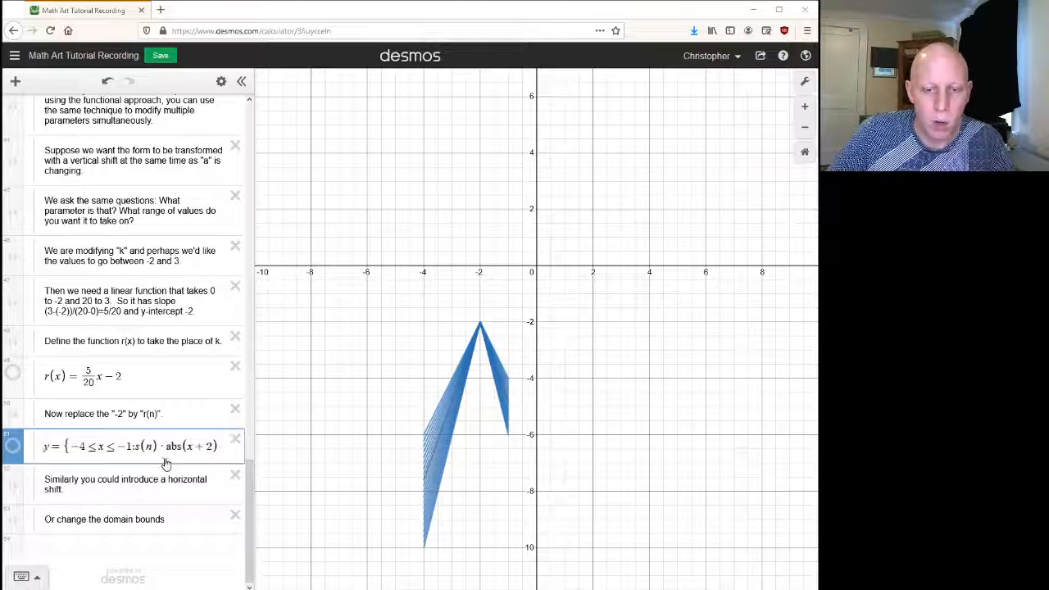
key(End)
drag(217, 446, 204, 447)
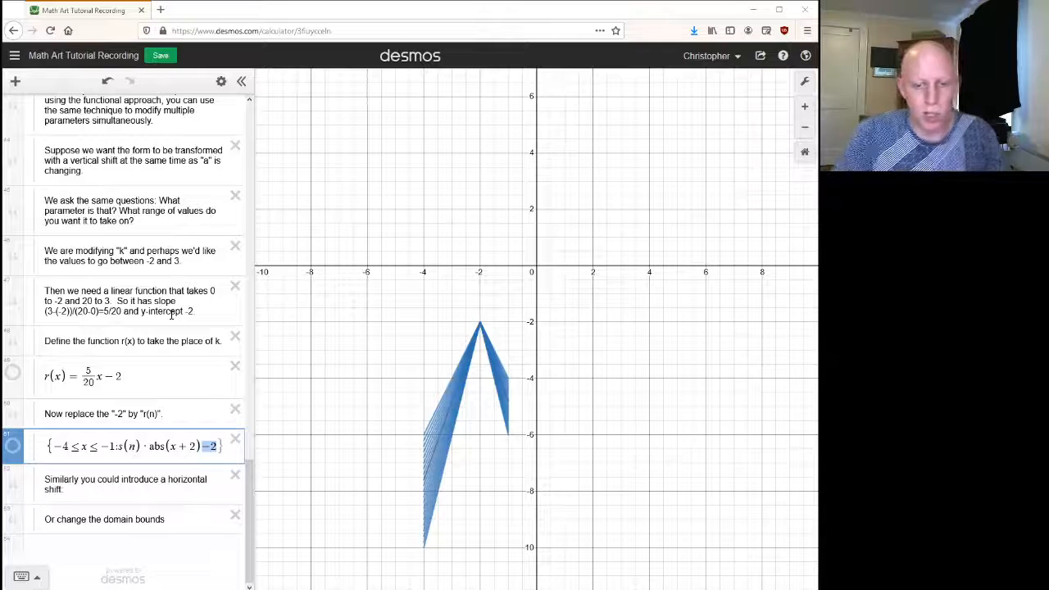
scroll(147, 303, up, 10)
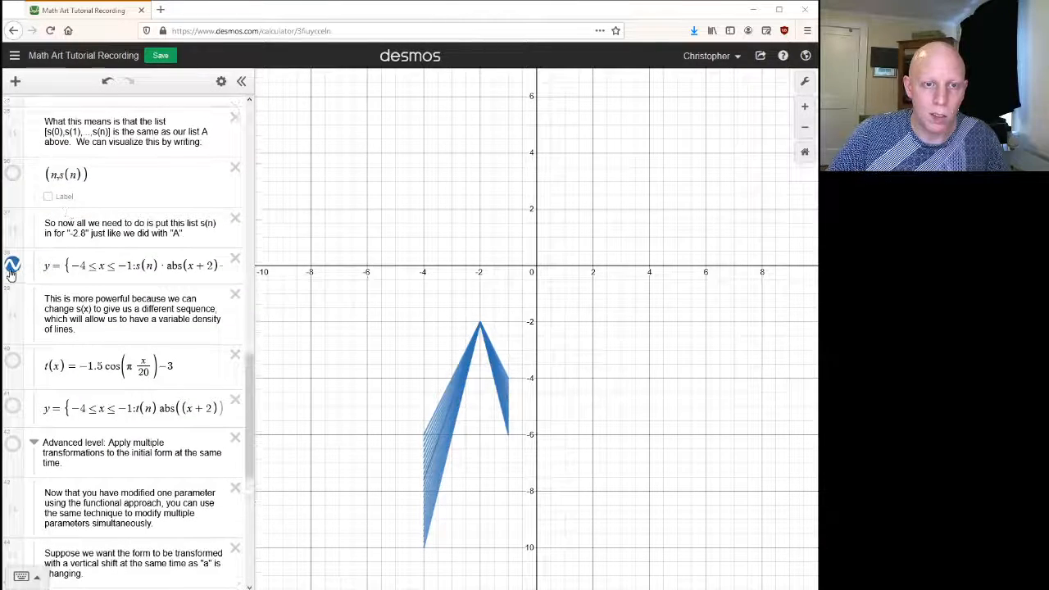
scroll(119, 286, down, 10)
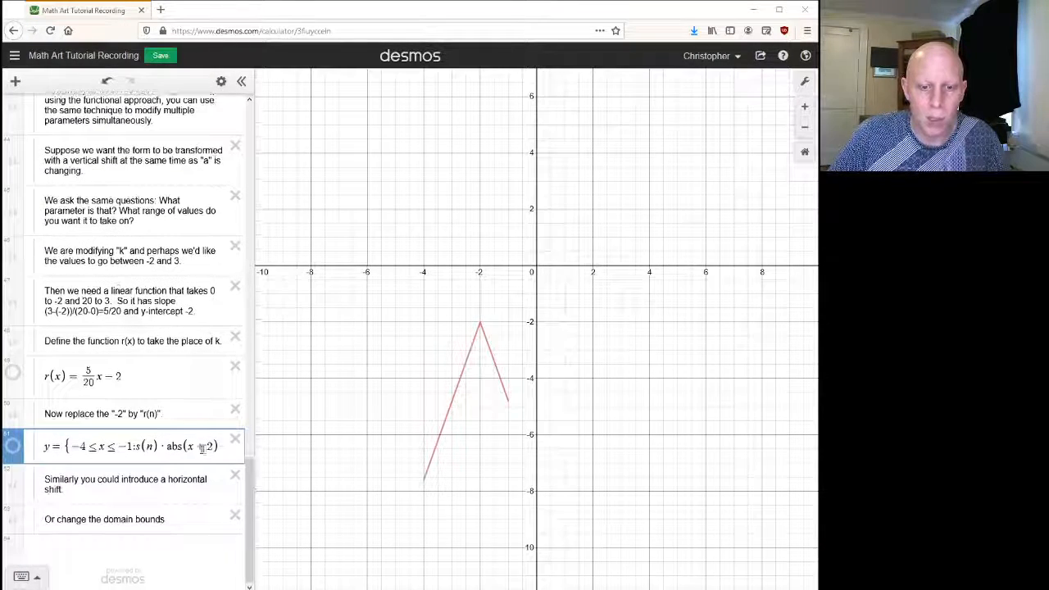
Replace the -2 at the end of the copied Advanced level equation with +r(n), show its graph and hide the r(x) line.
click(217, 446)
key(shift+Right)
key(shift+Right)
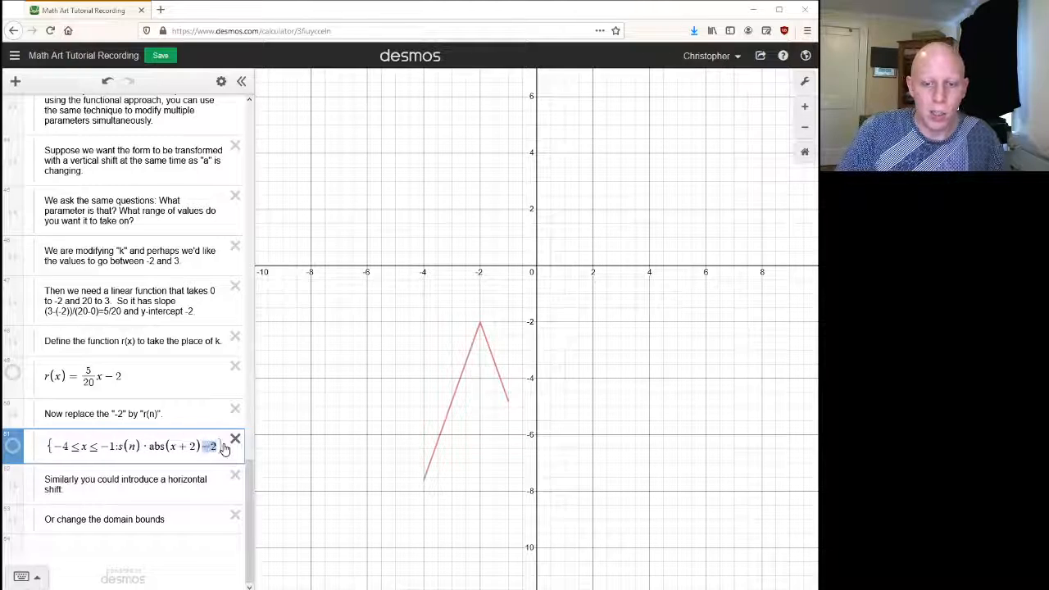
text(+r()
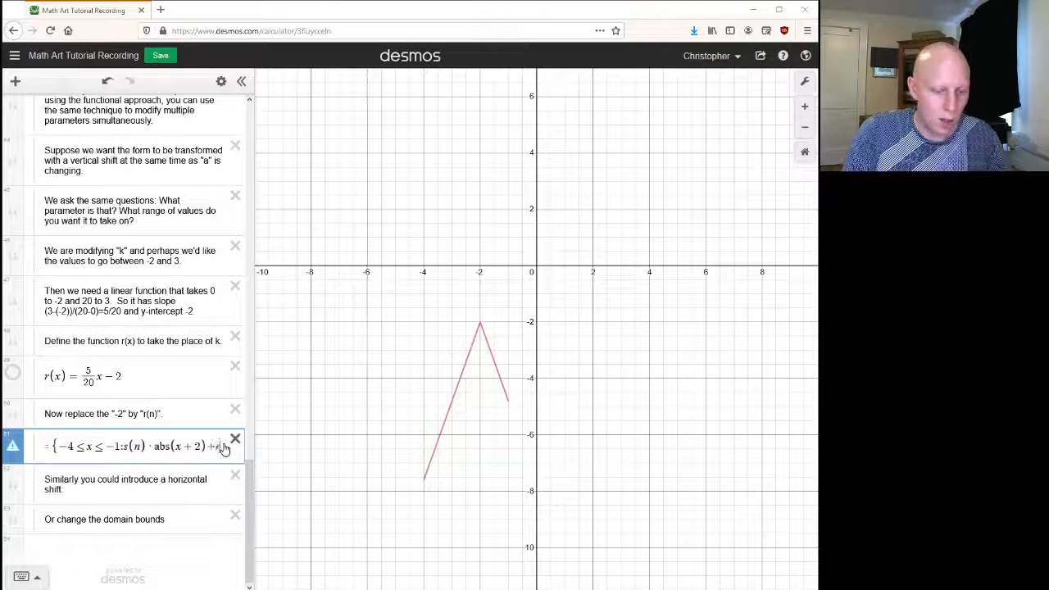
text(n)
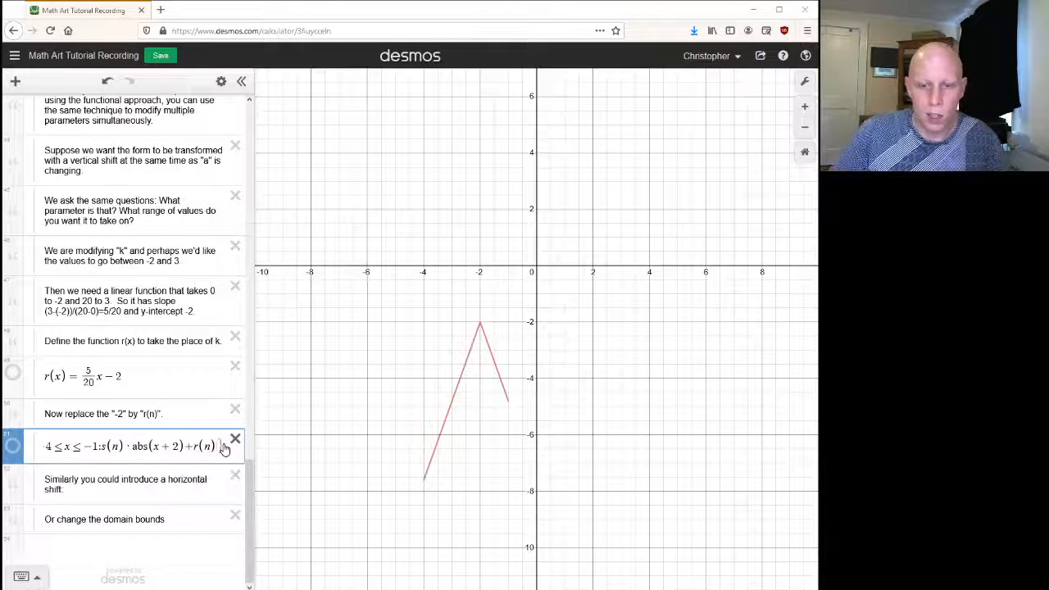
click(15, 447)
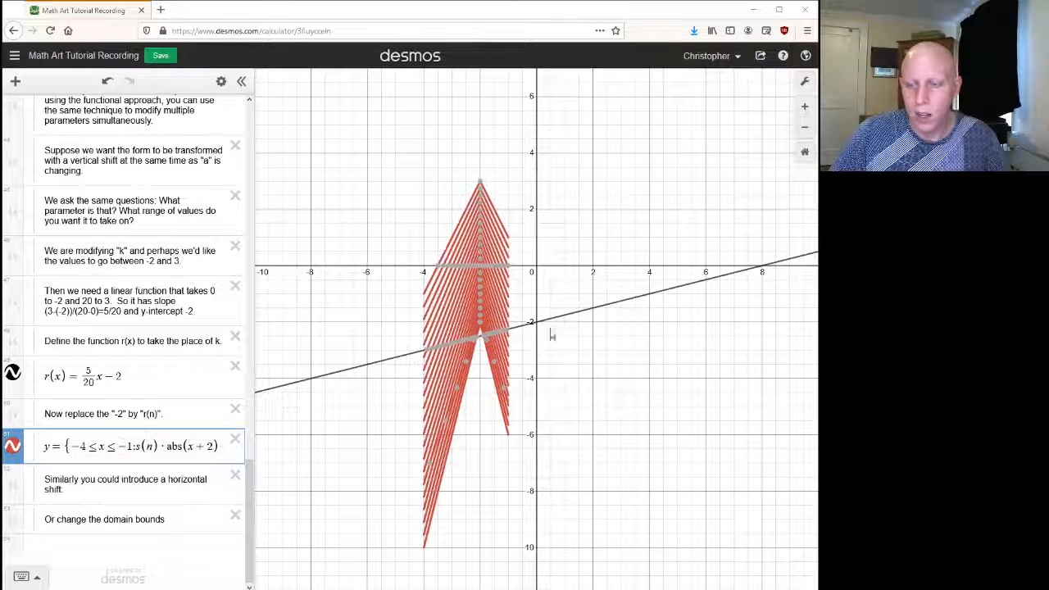
click(12, 373)
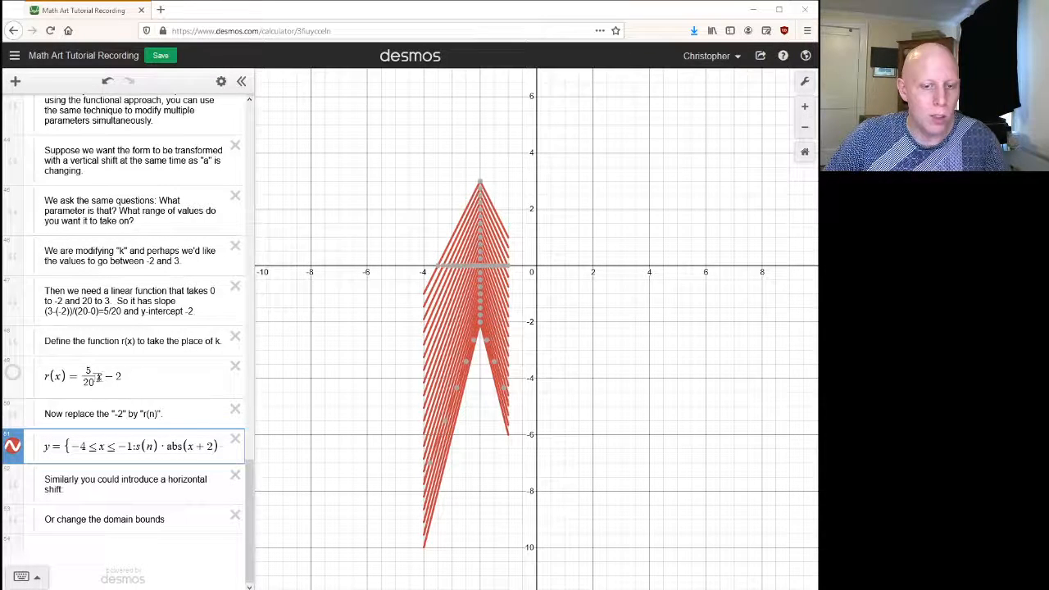
Try a slope of -5/20 in r(x) to examine its effect on the figure, and restore the slope to 5/20.
click(86, 370)
text(-)
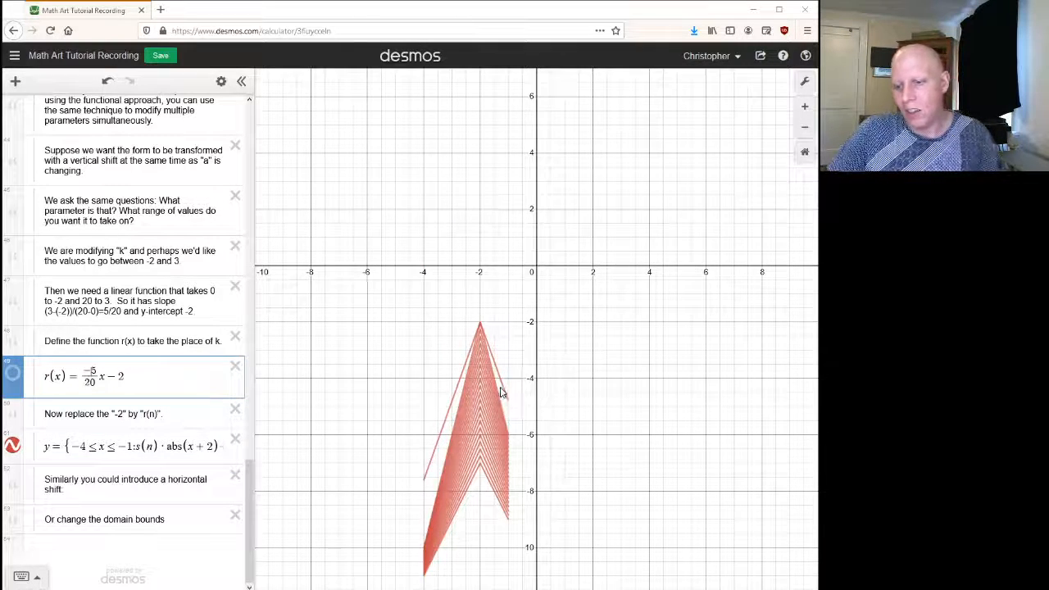
scroll(499, 398, up, 2)
drag(494, 402, 470, 245)
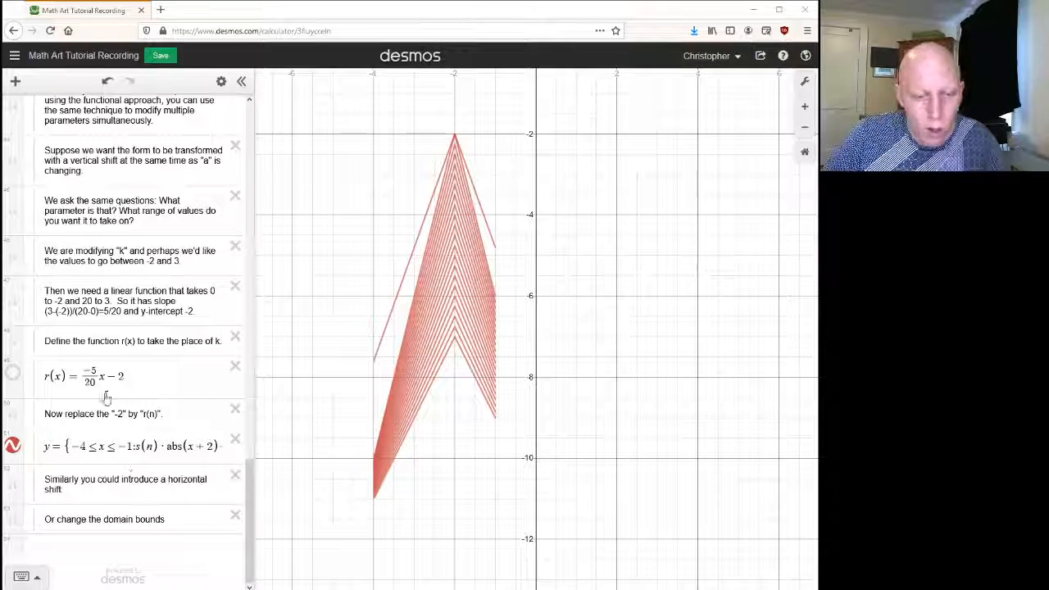
click(106, 369)
key(BackSpace)
scroll(404, 399, up, 1)
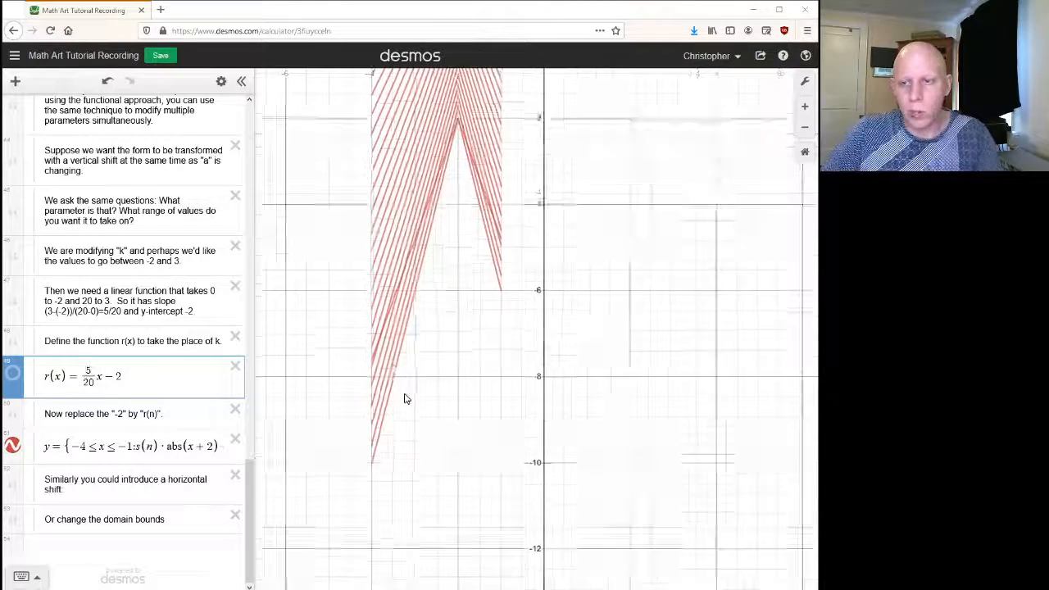
scroll(412, 415, down, 5)
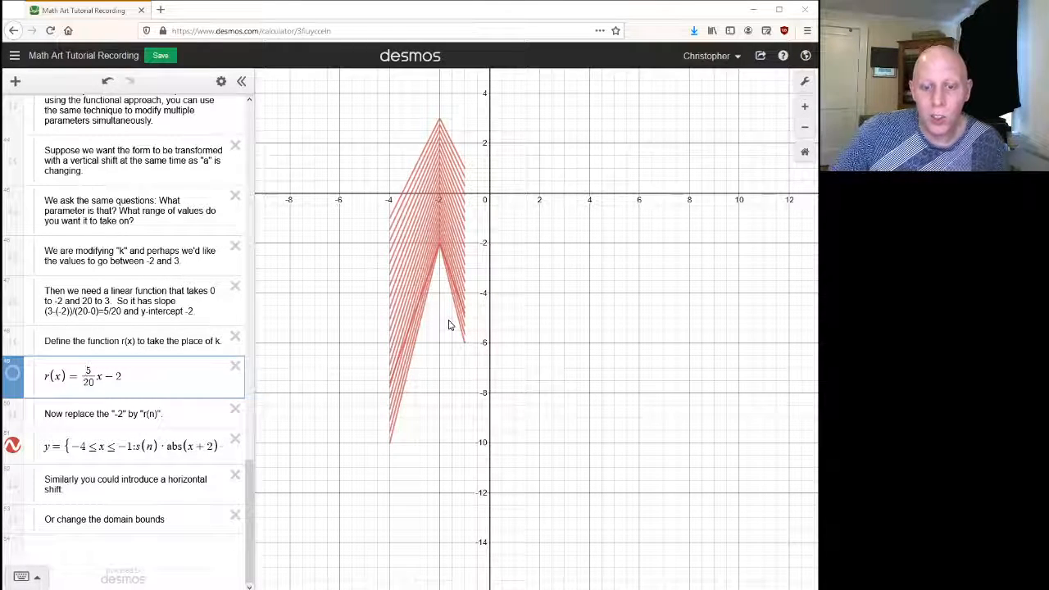
Insert an expression below the note about a horizontal shift and define q(x) = -1x/40 + 2 in it.
click(149, 490)
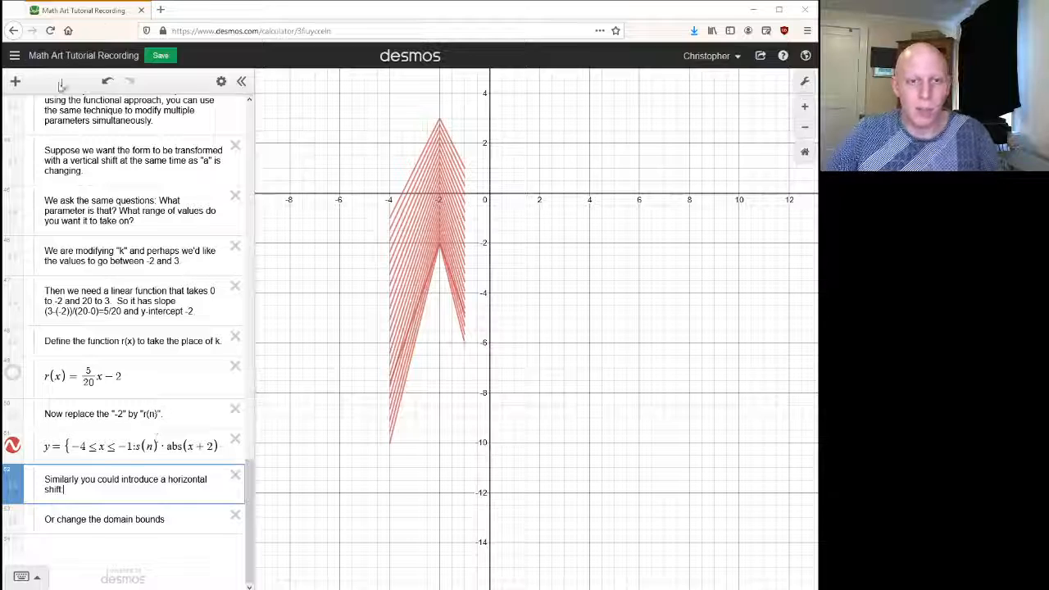
click(15, 82)
click(40, 124)
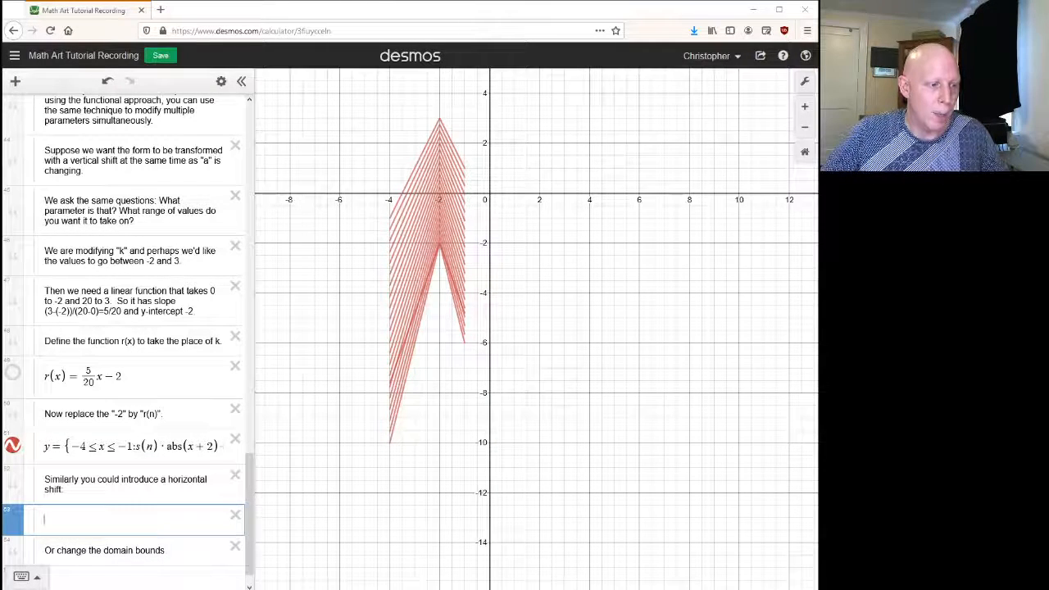
text(q(x)=-1x/40+2)
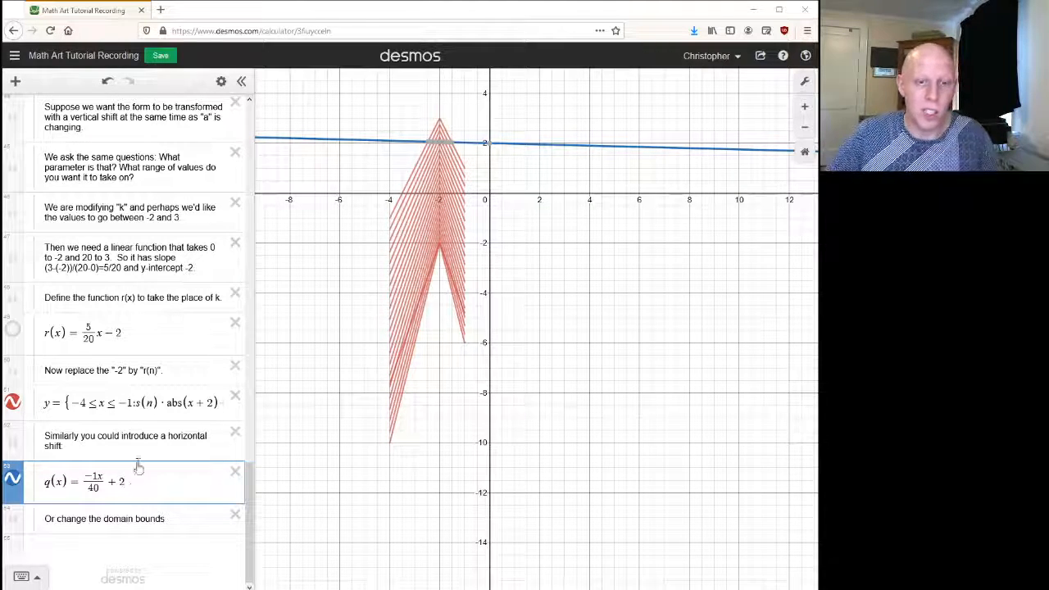
Insert a blank expression below q(x) and hide the graphs of the r(n) equation, the initial domain-restricted form and q(x).
click(14, 80)
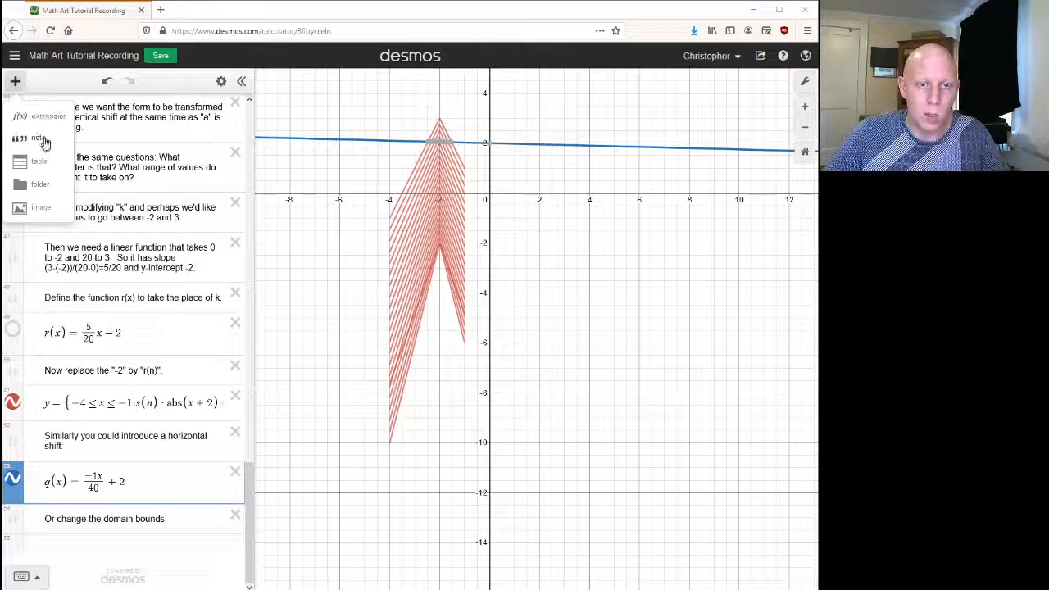
click(44, 142)
click(14, 403)
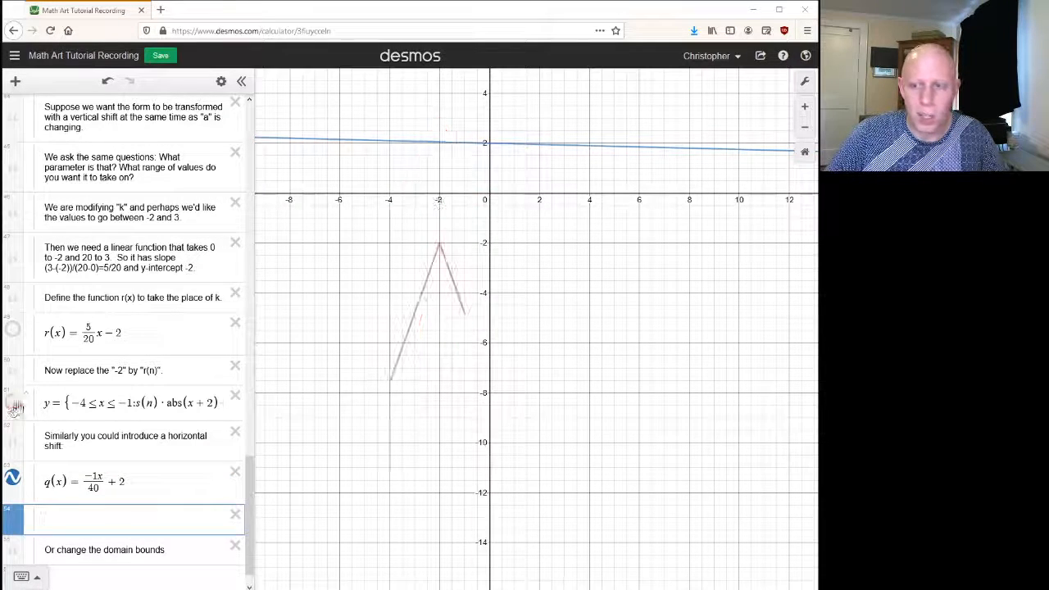
scroll(70, 336, up, 4)
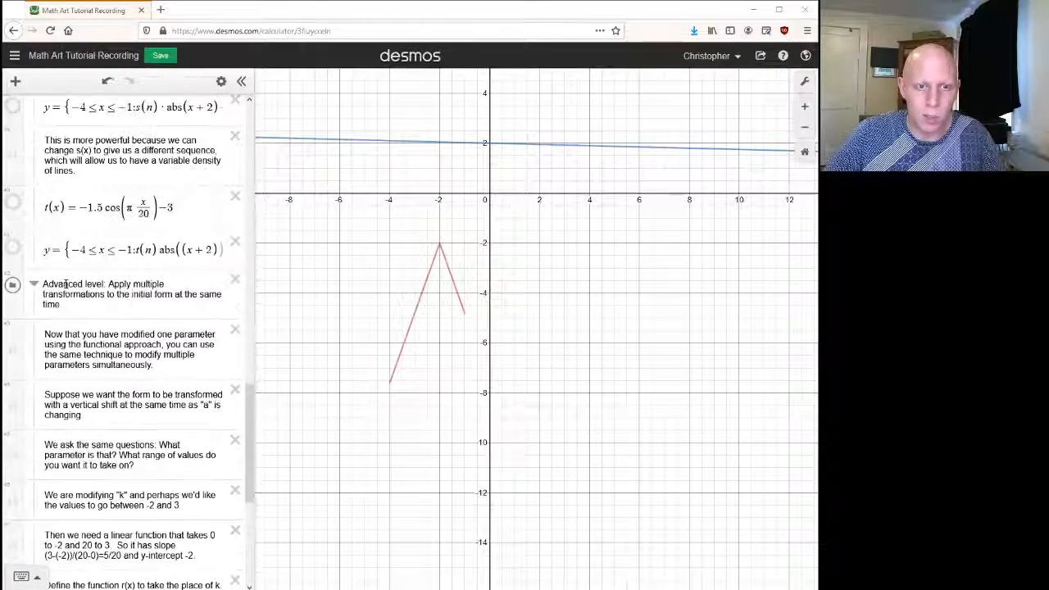
scroll(65, 284, up, 10)
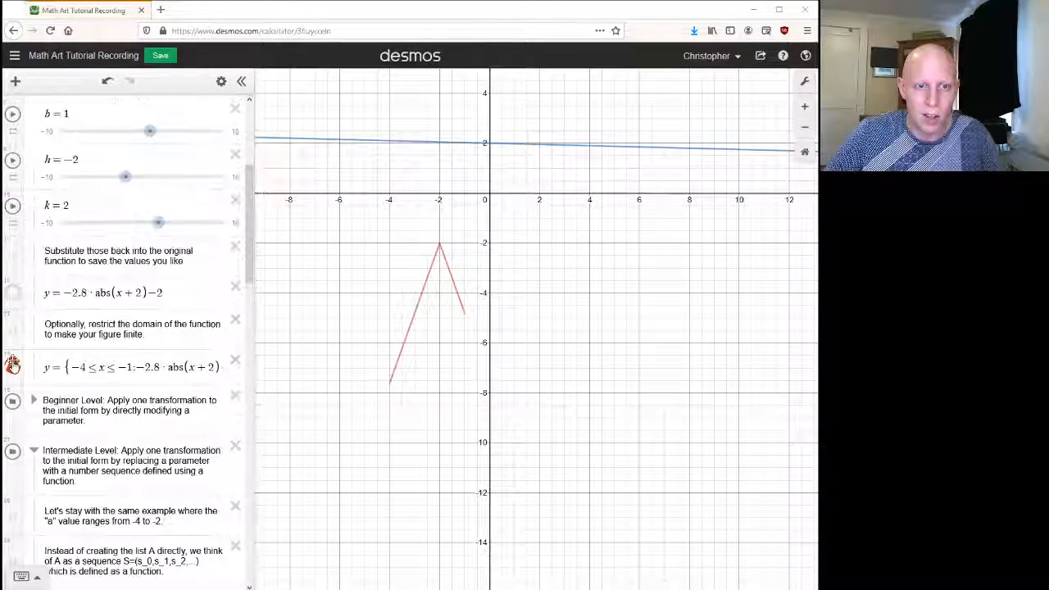
click(12, 365)
scroll(73, 352, down, 15)
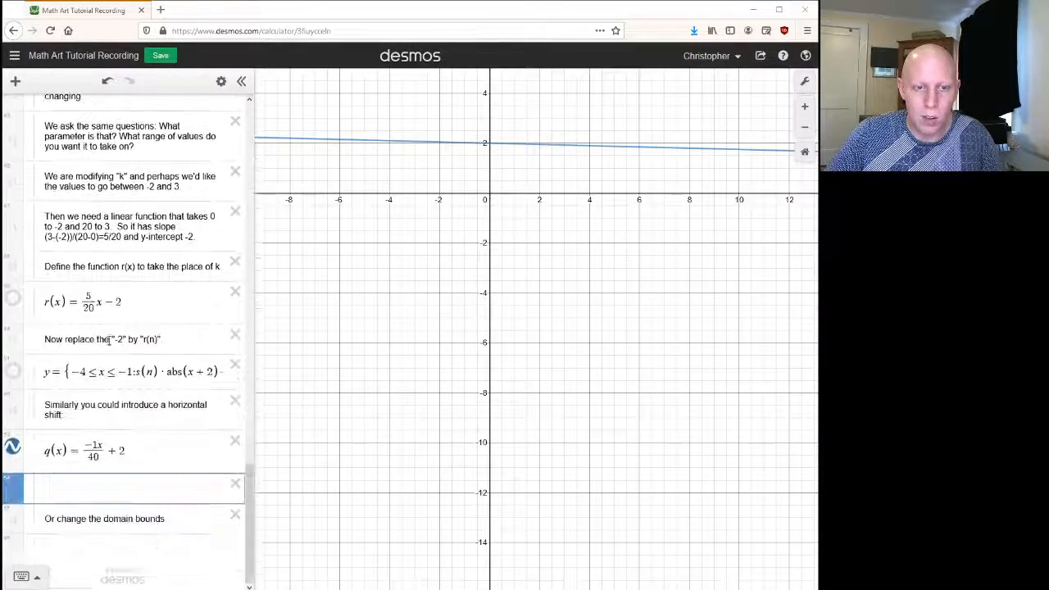
click(12, 448)
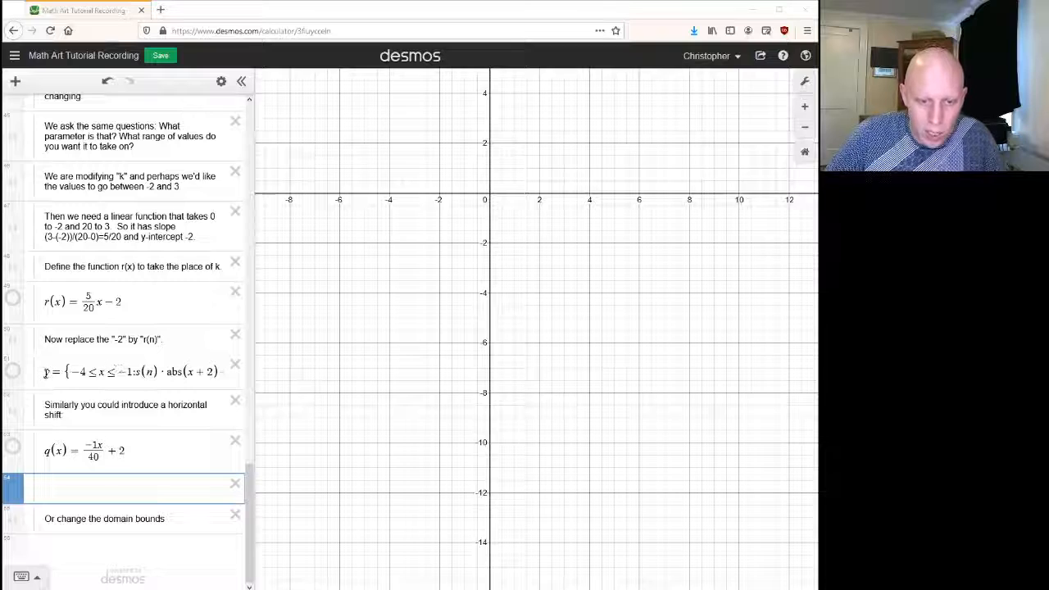
Copy the Advanced level equation containing r(n) into the blank expression below q(x).
drag(45, 373, 358, 374)
key(ctrl+c)
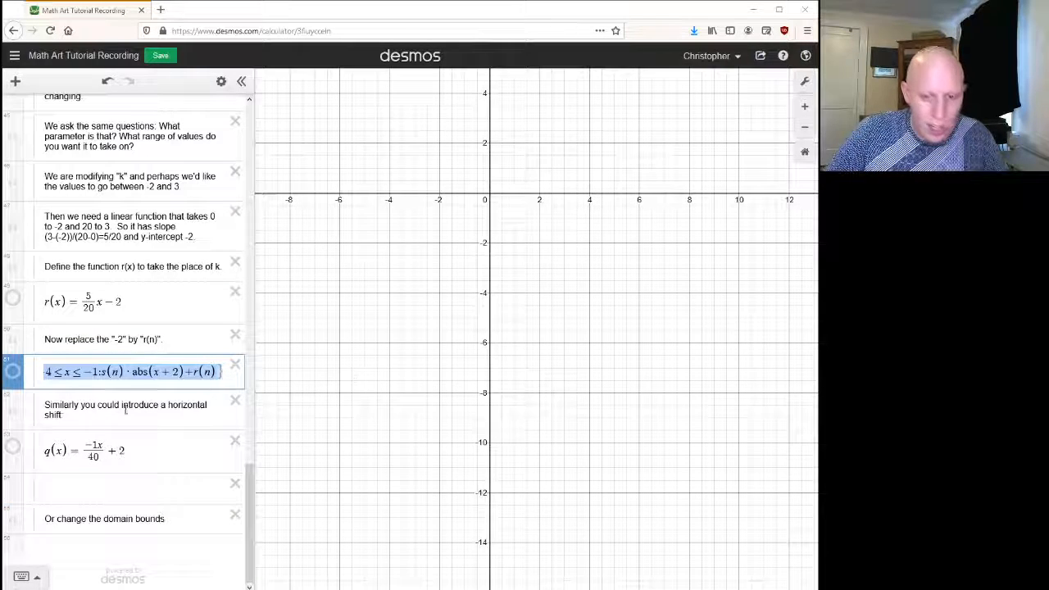
click(100, 489)
key(ctrl+v)
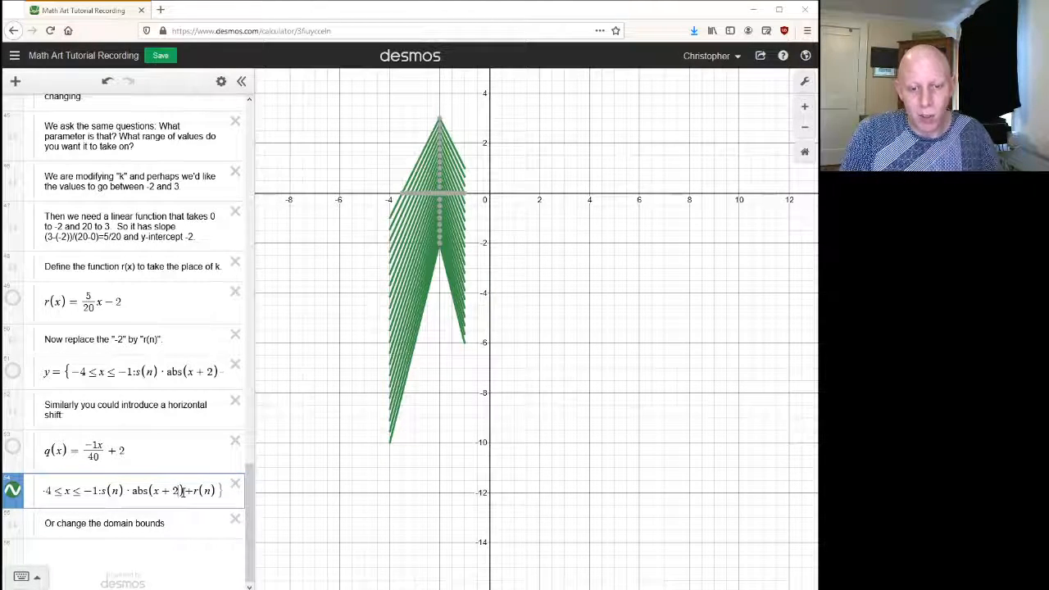
Replace the 2 inside abs(x+2) of the pasted equation with q(n).
key(BackSpace)
text(q(x)
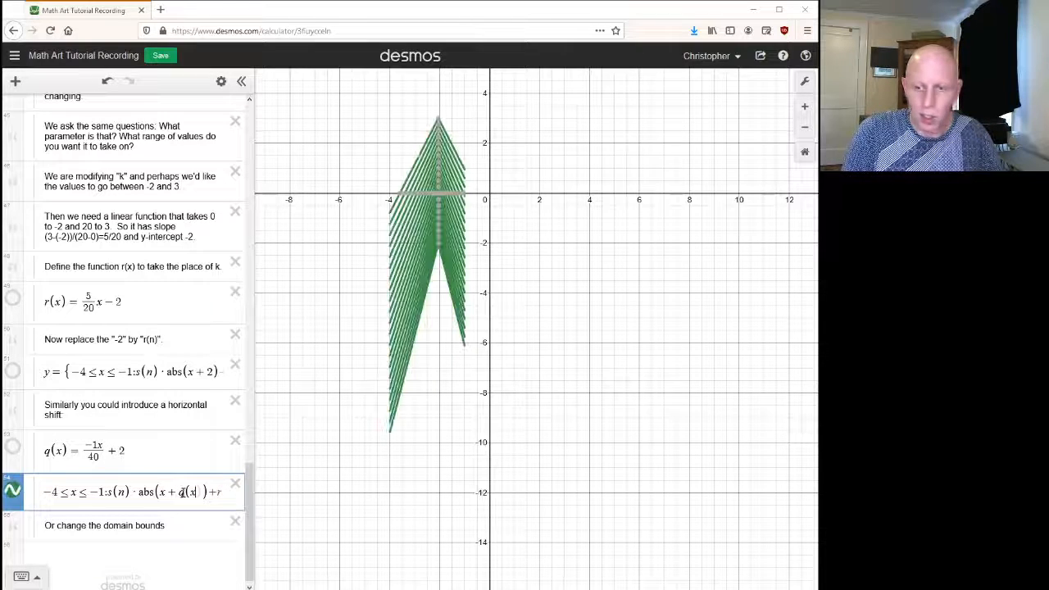
text())
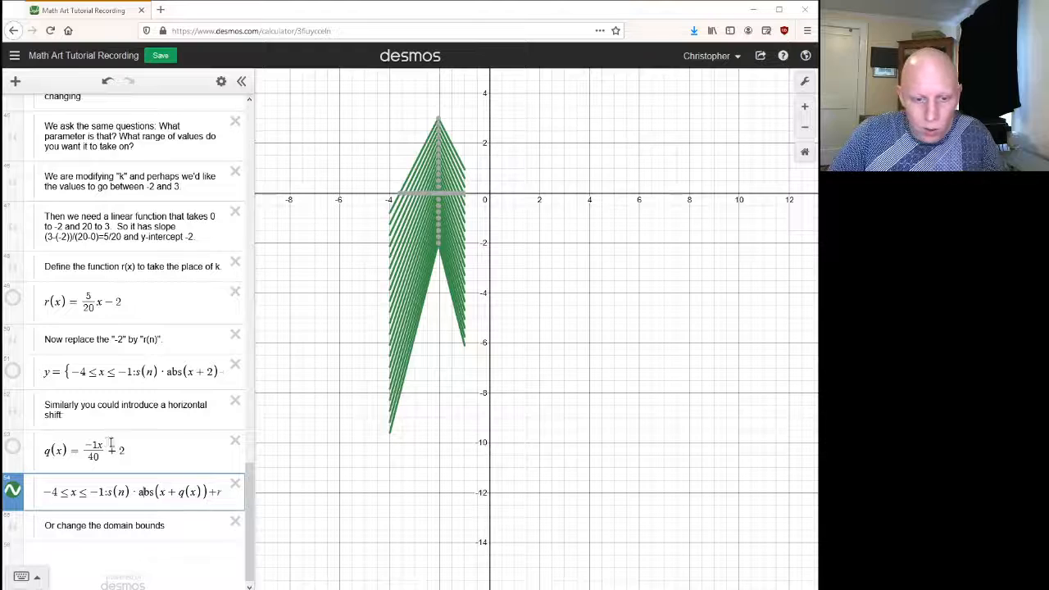
text(n)
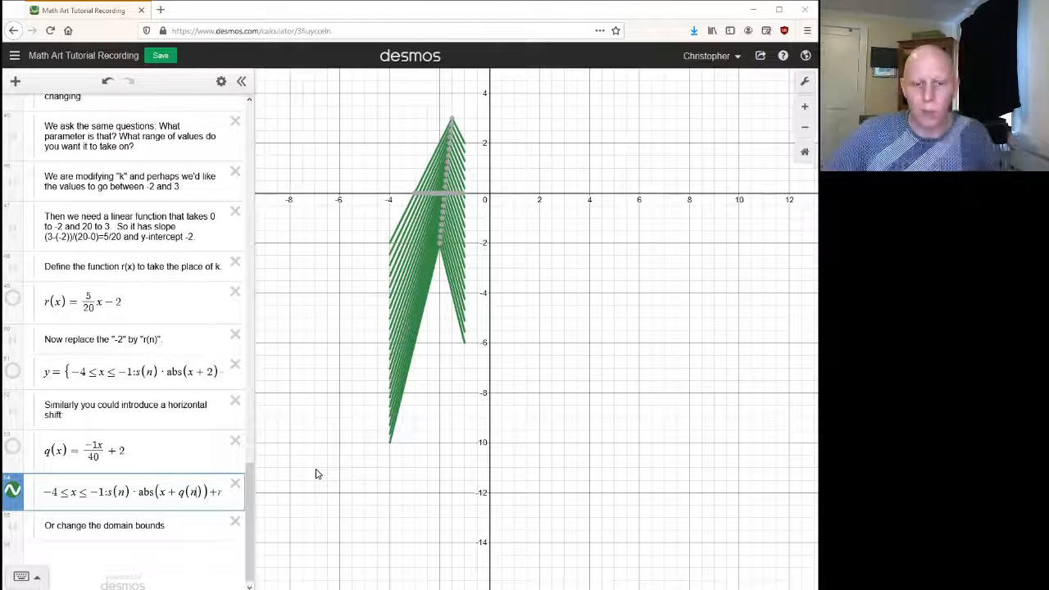
Insert an expression below the note about changing the domain bounds and define p(x) = -4 - x/5 in it.
scroll(134, 383, down, 1)
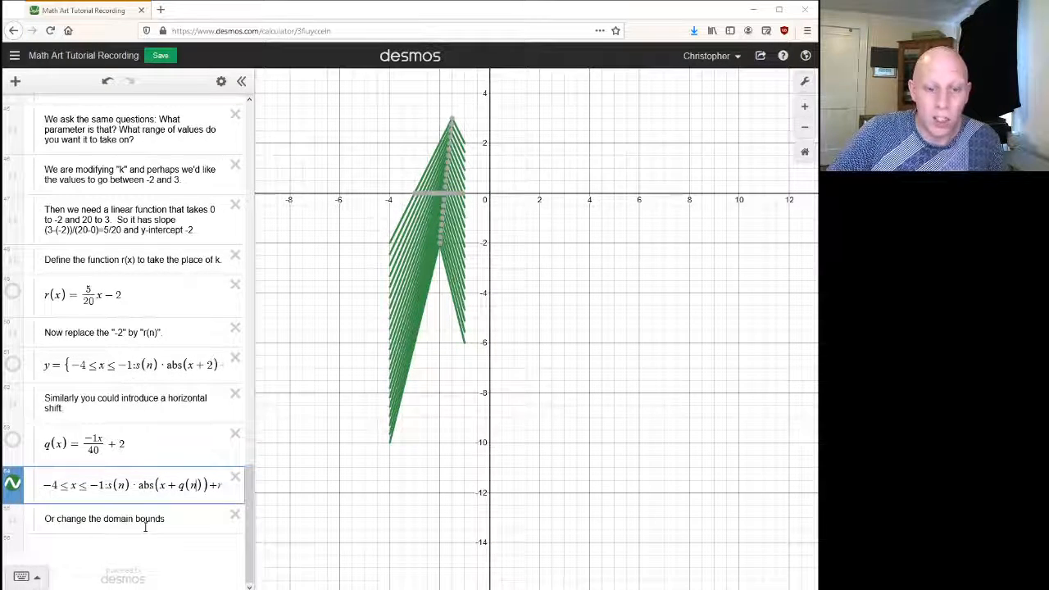
click(174, 519)
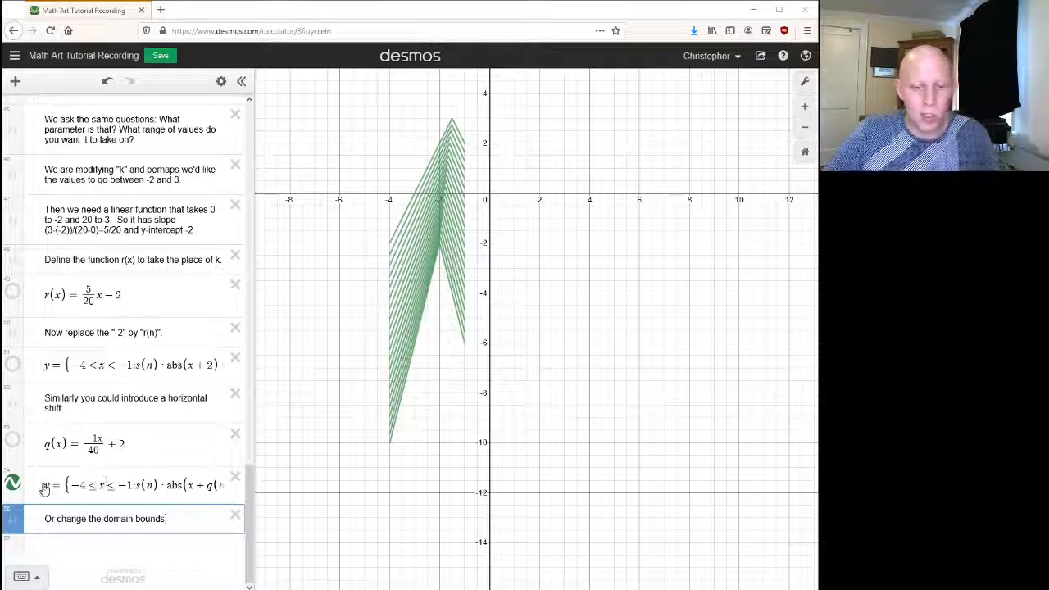
click(15, 80)
click(37, 110)
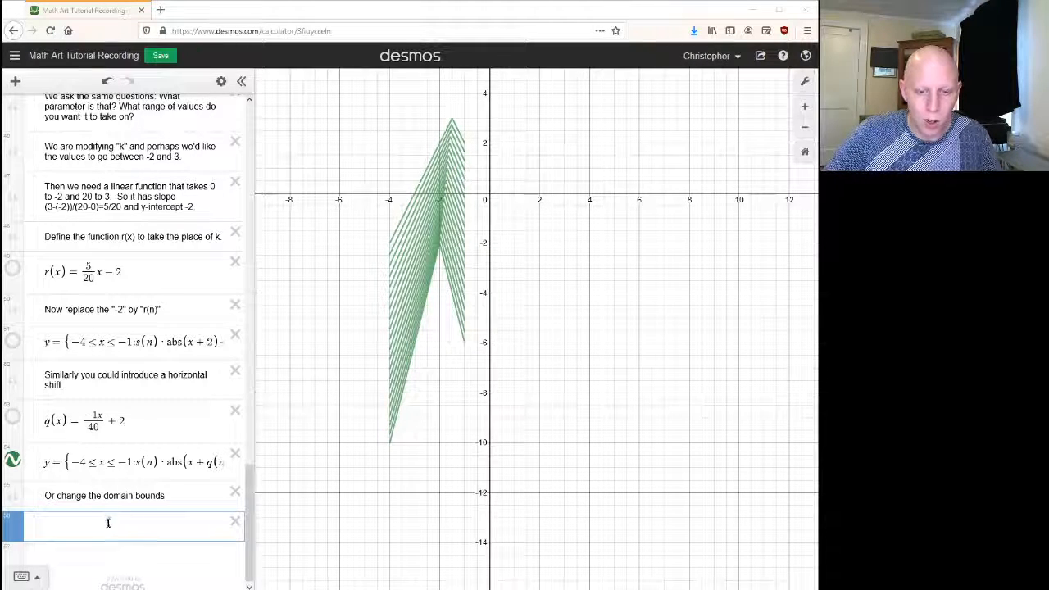
text(p(x)=-4-x/5)
Hide the p(x) line and check the -4 and -1 domain bounds in the equation containing q(n).
double_click(79, 450)
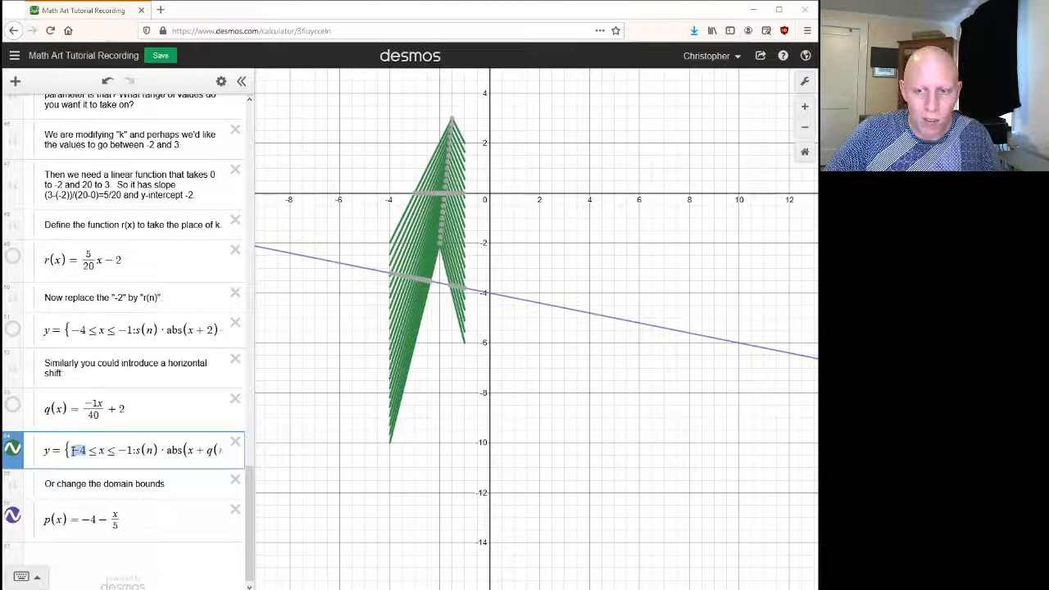
click(85, 450)
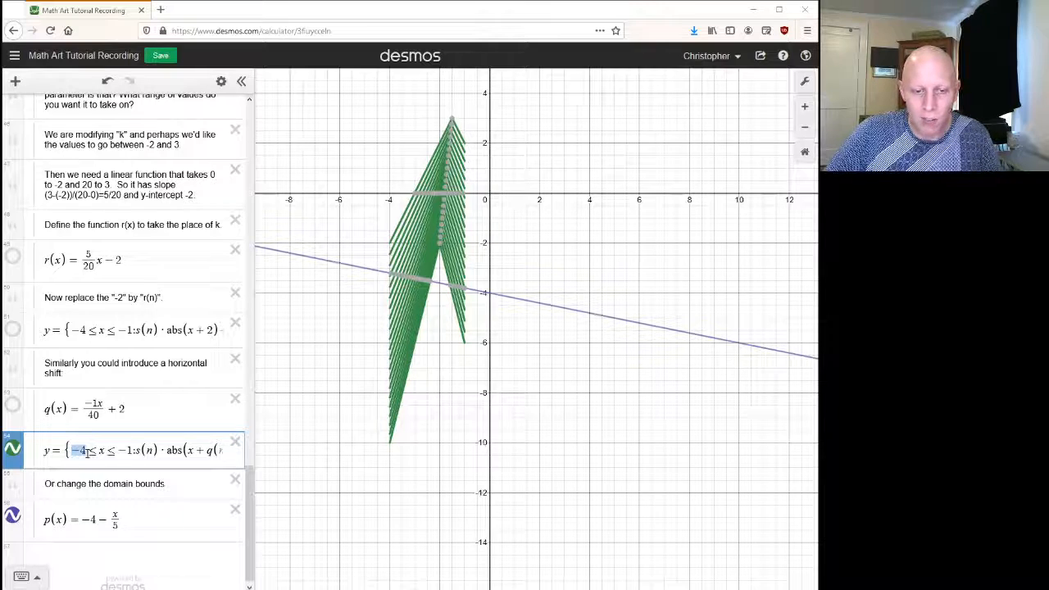
click(12, 515)
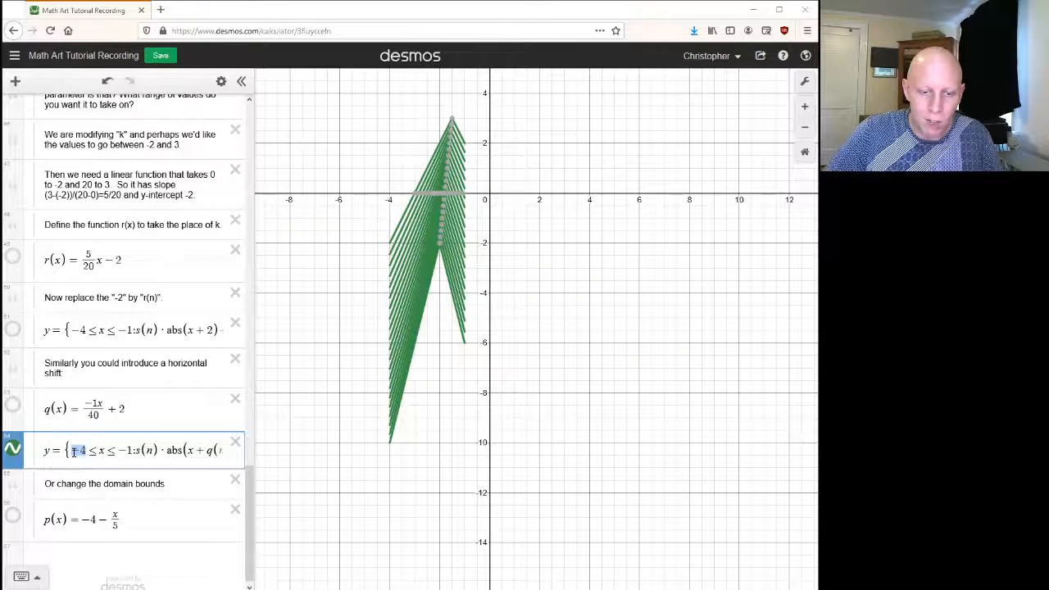
drag(74, 451, 86, 451)
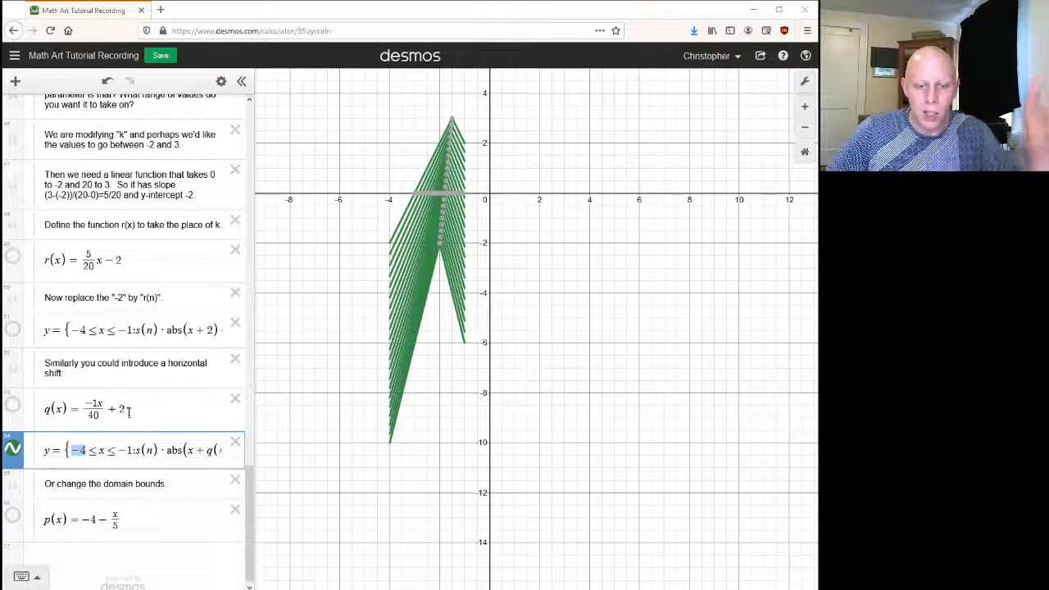
click(127, 450)
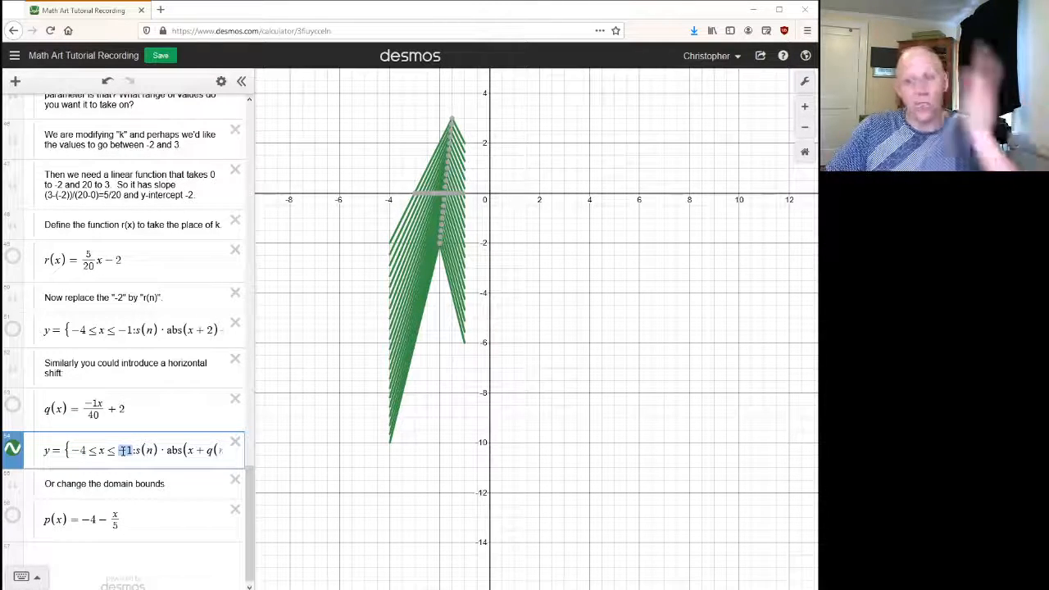
double_click(123, 450)
Insert an expression below p(x), define o(x) = -1 + x/5 in it, and hide its line.
click(136, 518)
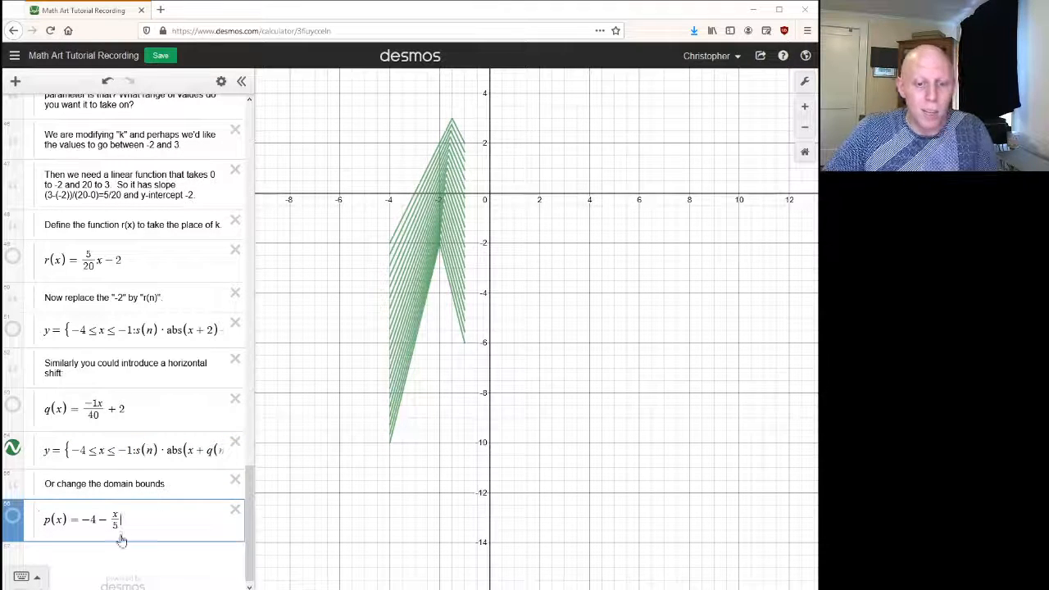
key(Return)
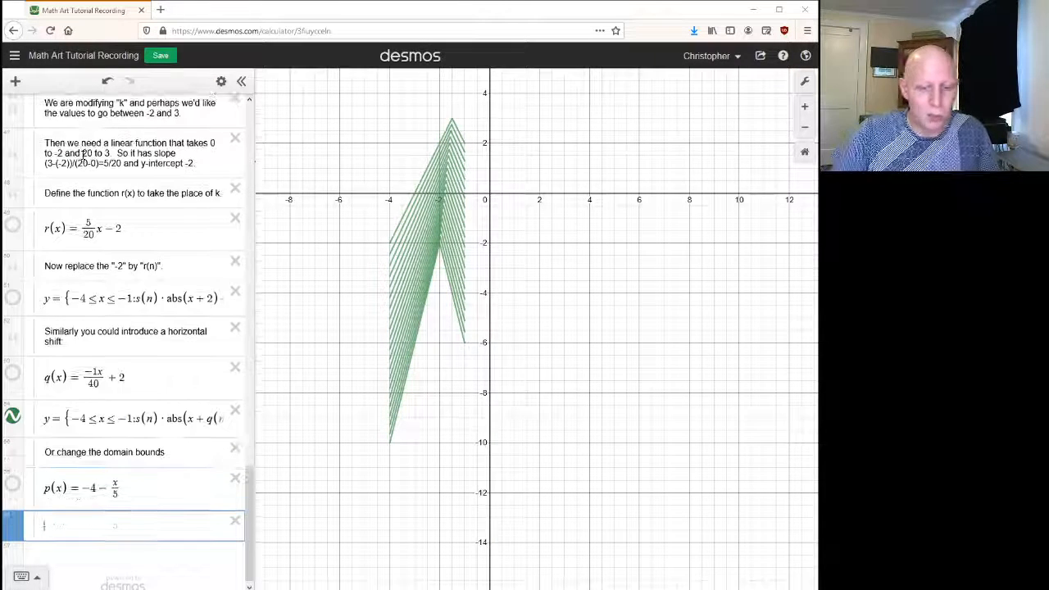
key(alt+Tab)
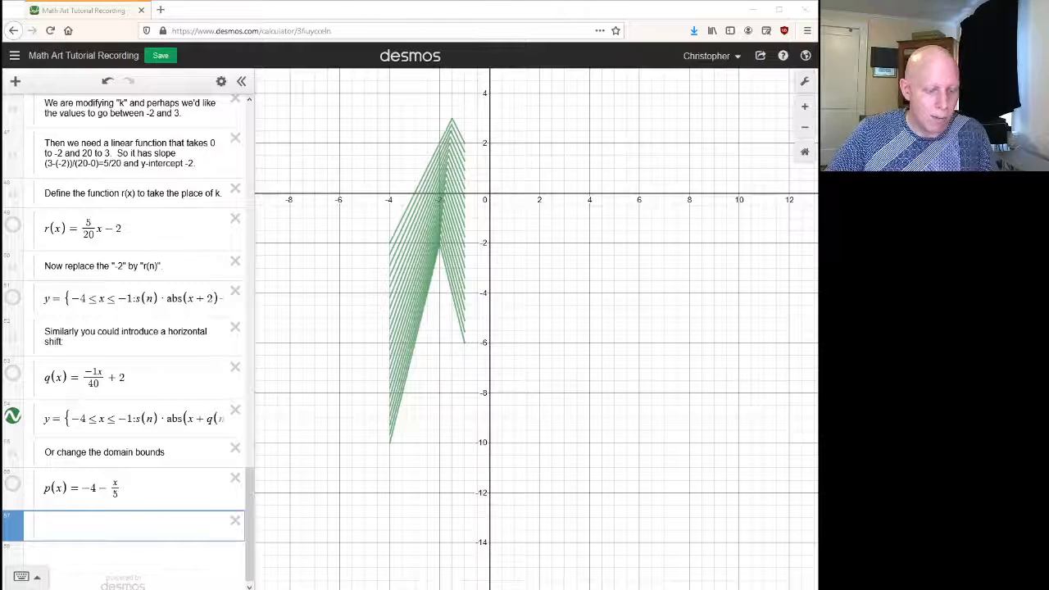
click(115, 523)
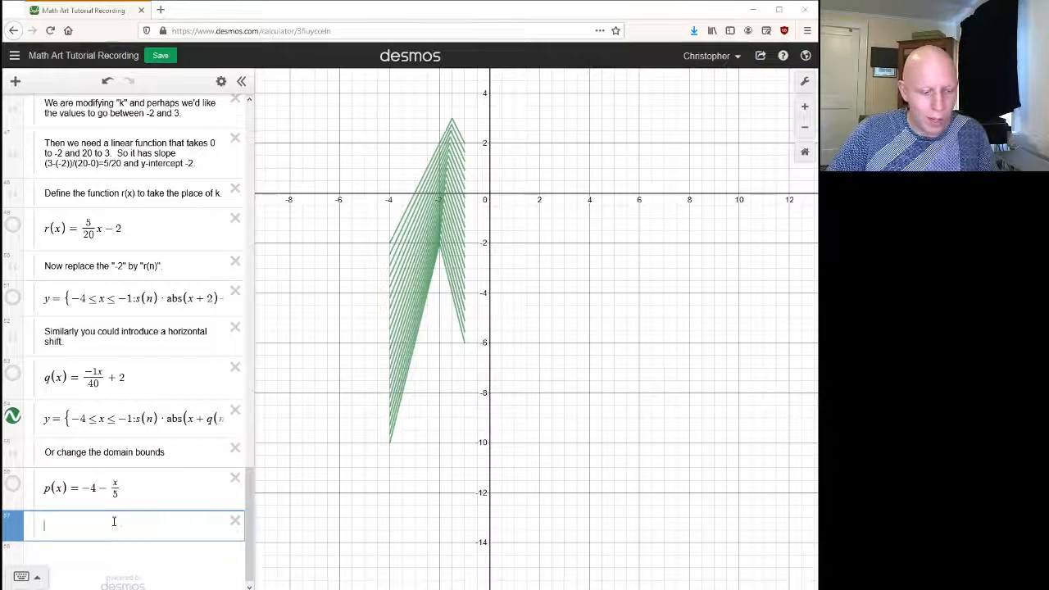
text(o(x)=-1+x/5)
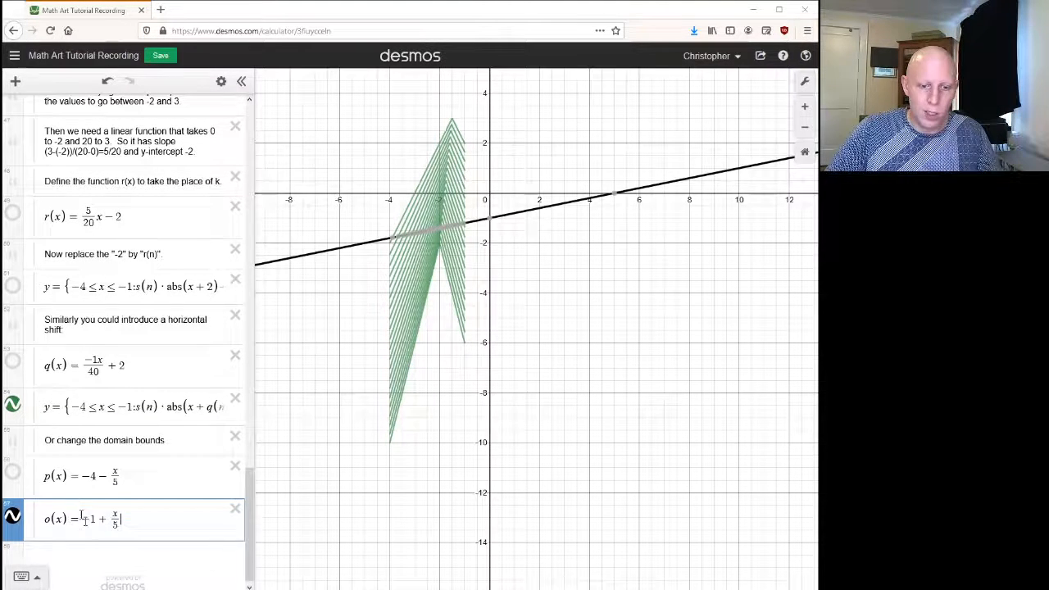
click(13, 515)
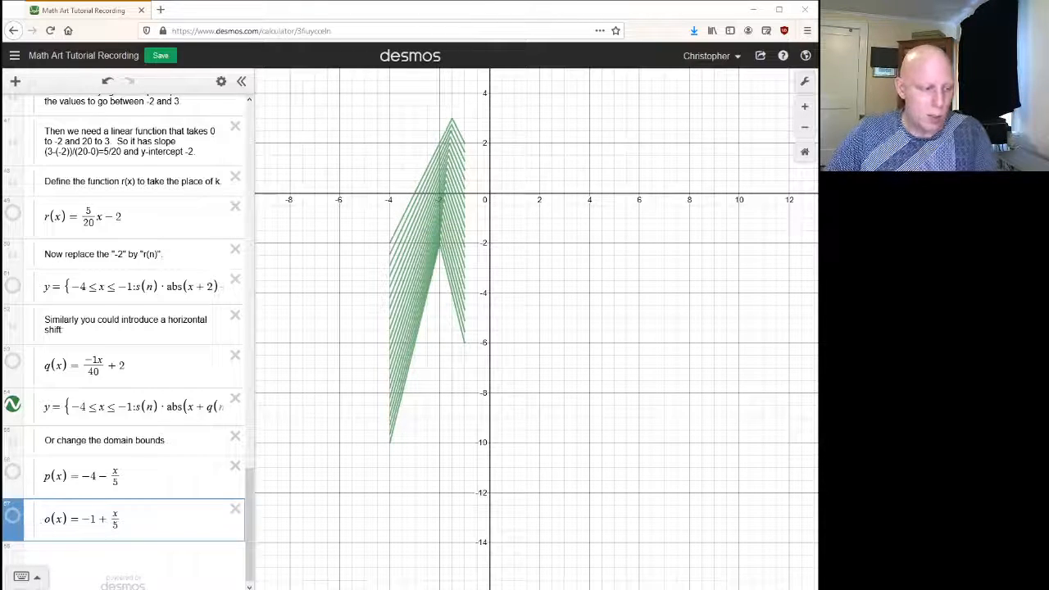
key(alt+Tab)
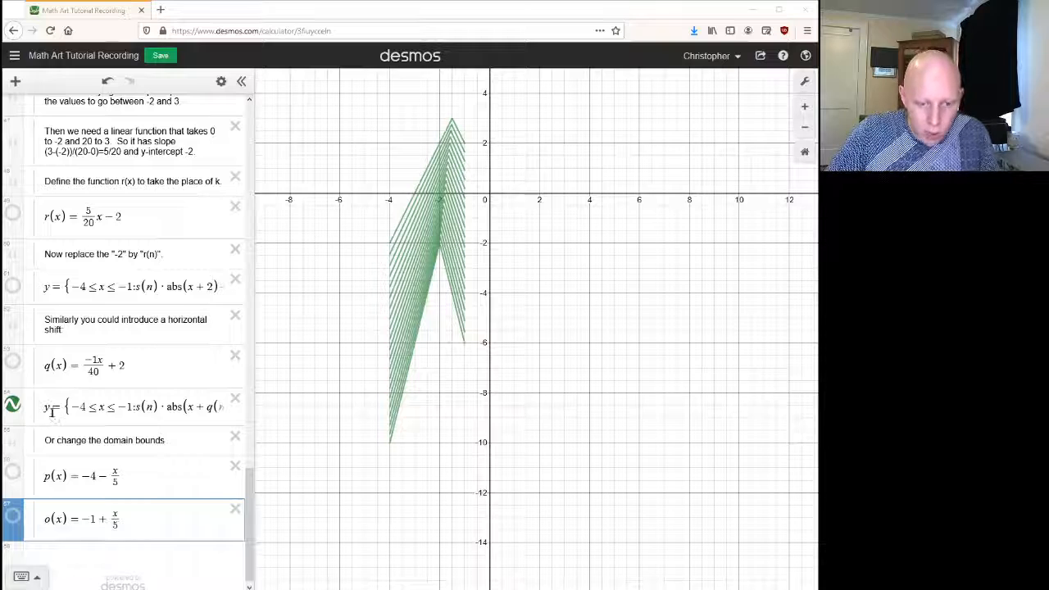
Copy the equation containing q(n) into the blank expression below o(x) and hide the original's graph.
drag(51, 408, 311, 414)
key(ctrl+c)
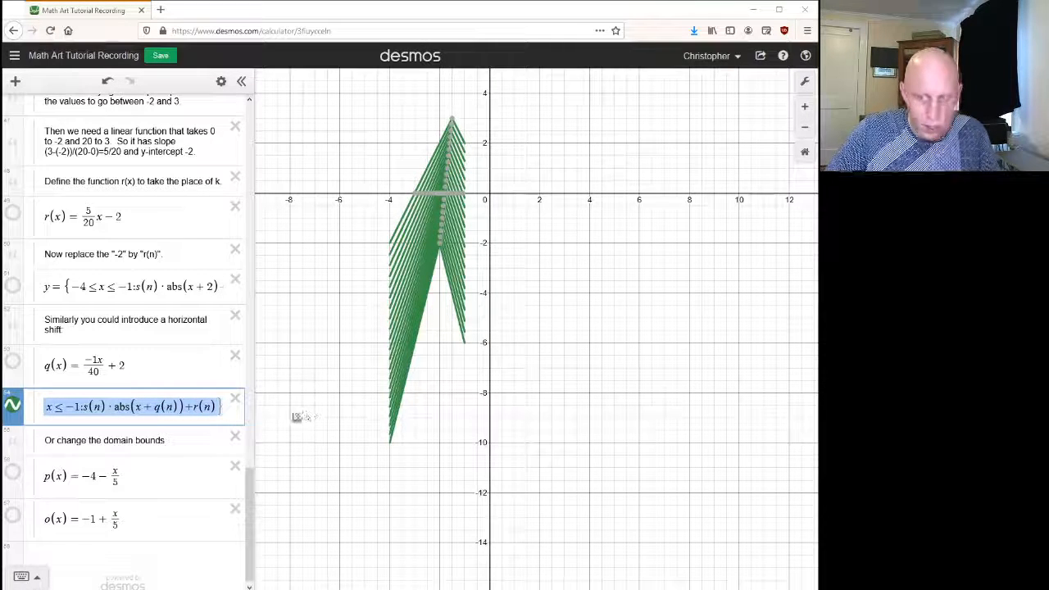
click(13, 405)
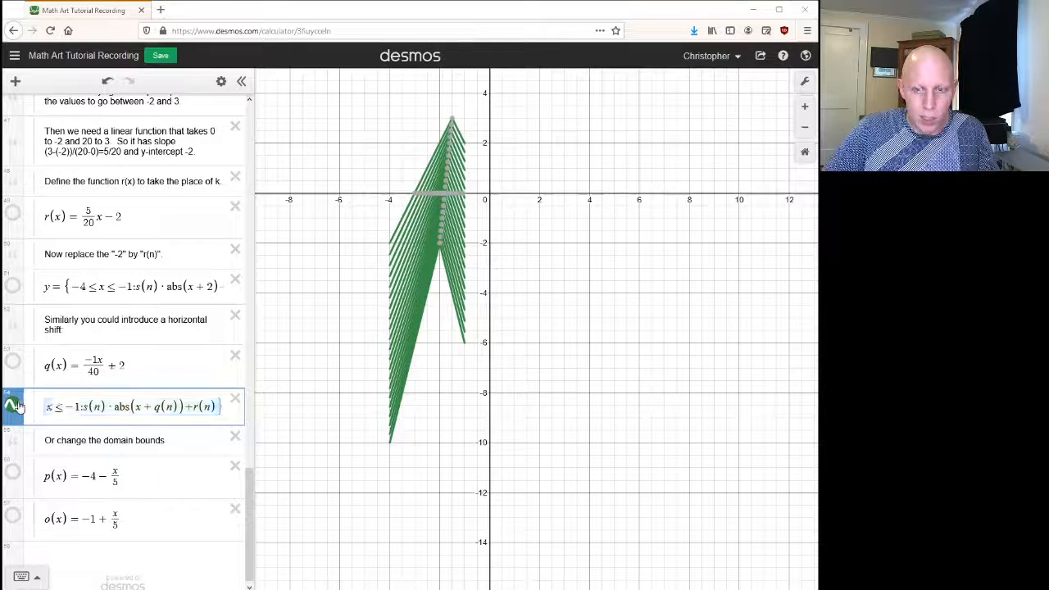
click(74, 556)
key(ctrl+v)
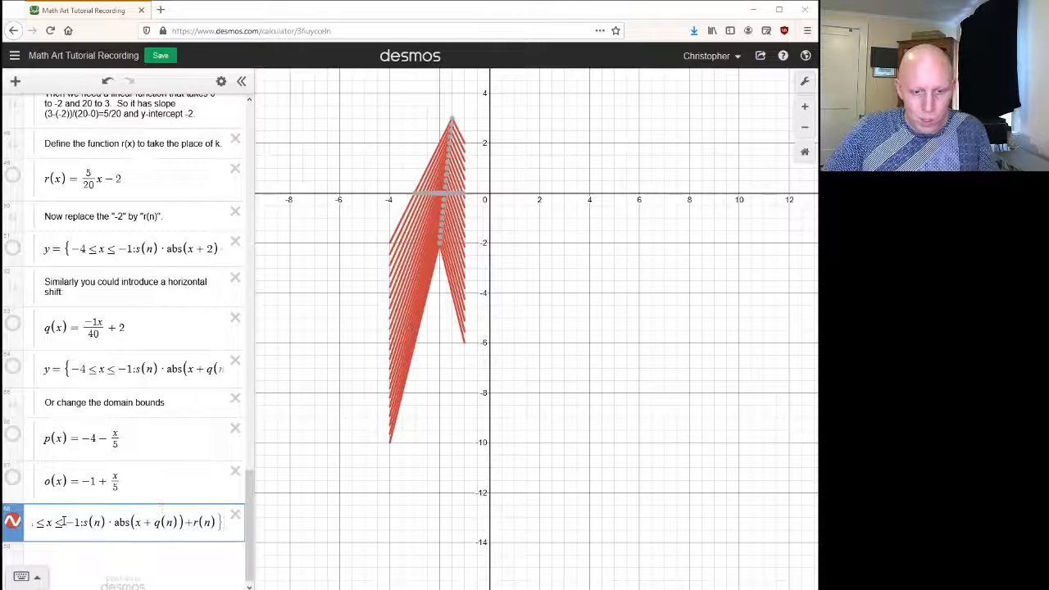
Replace the lower domain bound -4 of the pasted equation with p(n).
click(54, 524)
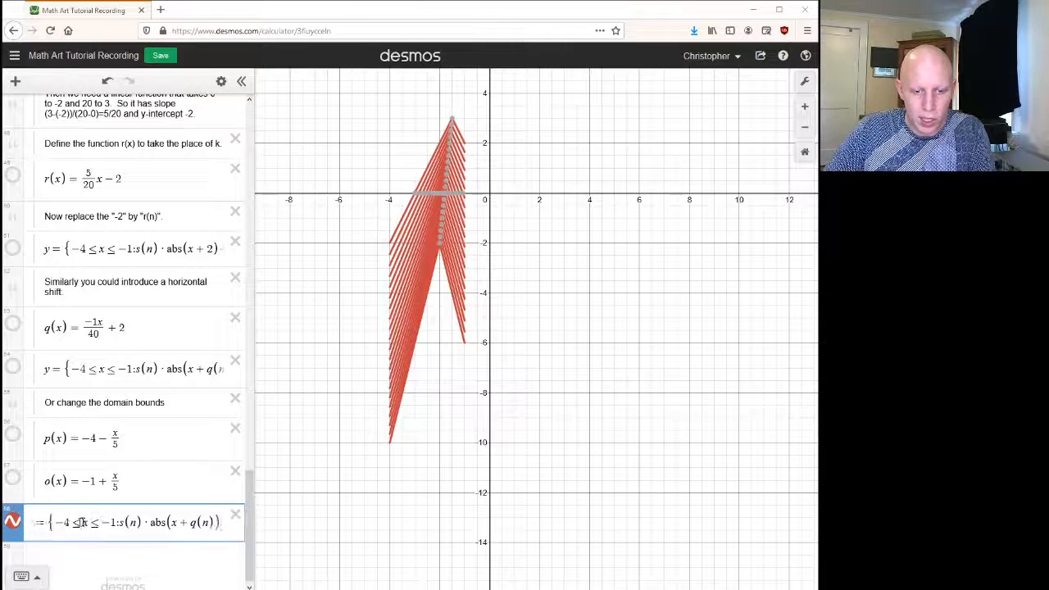
drag(75, 523, 62, 523)
text(p(x))
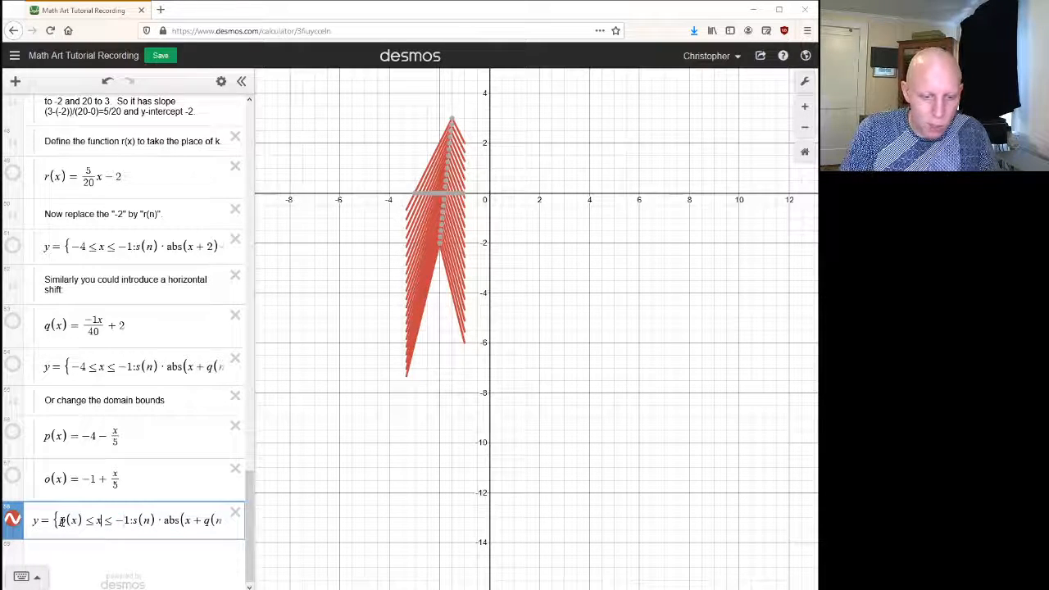
key(Left)
key(Left)
key(Left)
key(BackSpace)
text(n)
Replace the upper domain bound -1 of the same equation with o(n).
key(Right)
key(Right)
key(Right)
key(Right)
key(Right)
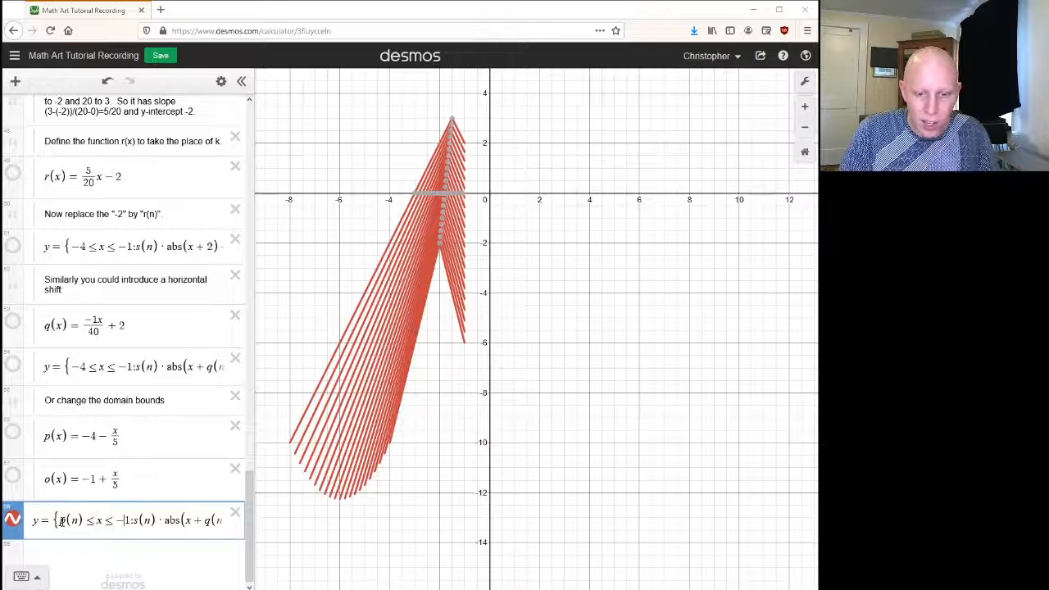
key(shift+Right)
key(shift+Right)
text(o(n))
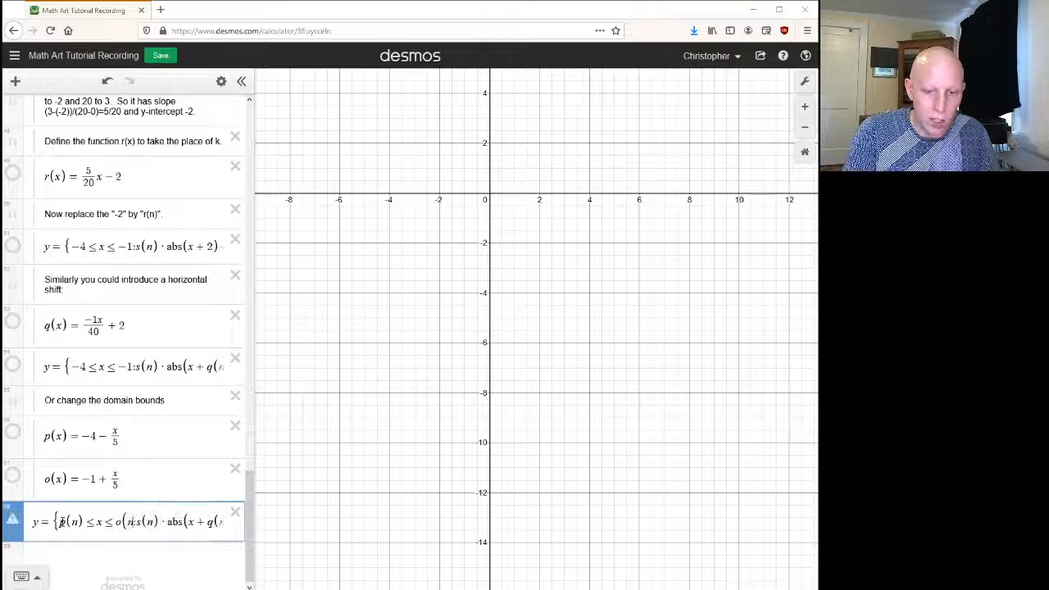